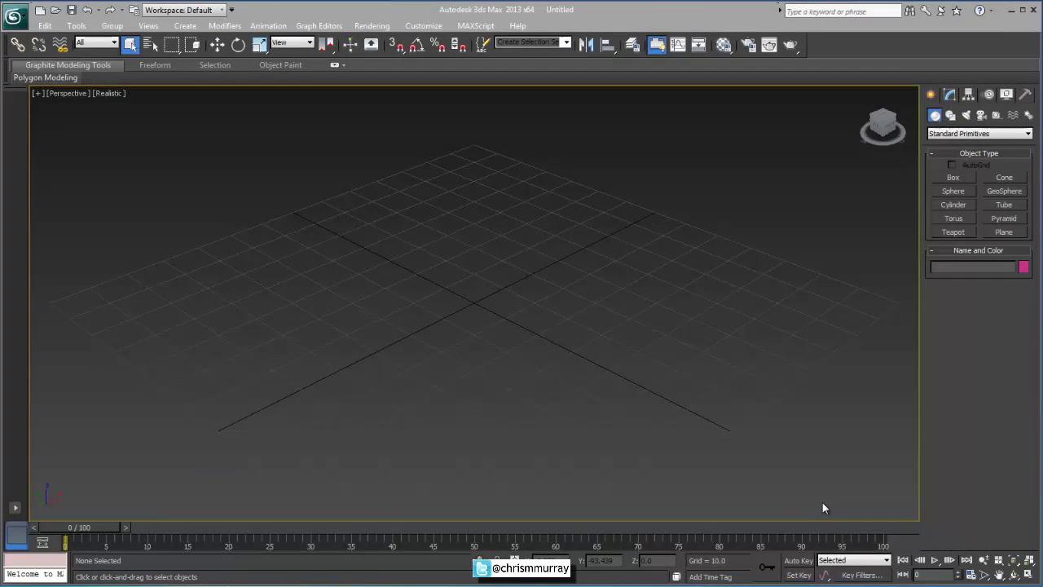
Draw a rectangle spline about 20.5 long and 20.7 wide at the centre of the ground grid
left_click(951, 95)
left_click(930, 94)
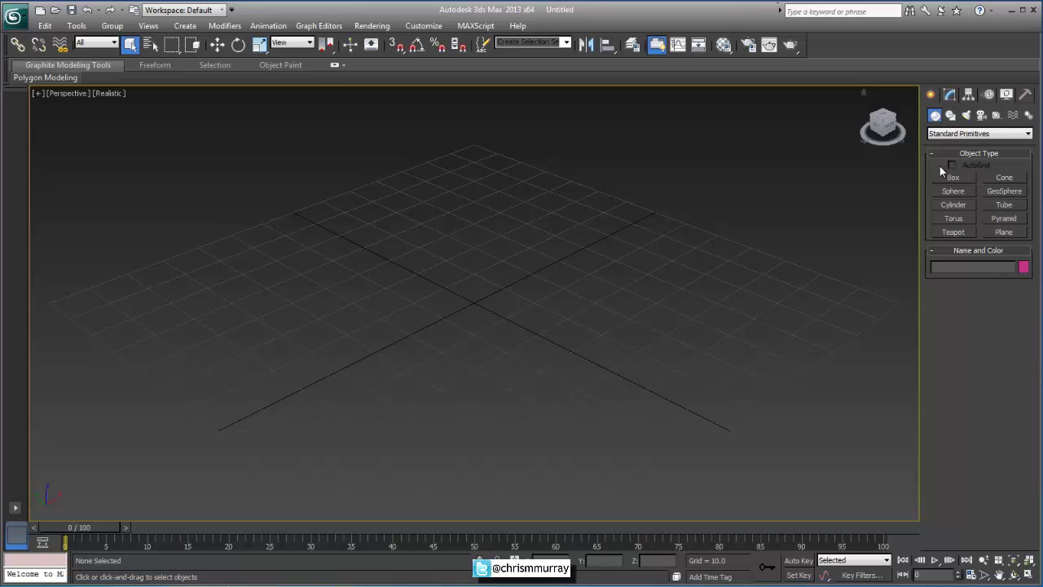
left_click(950, 115)
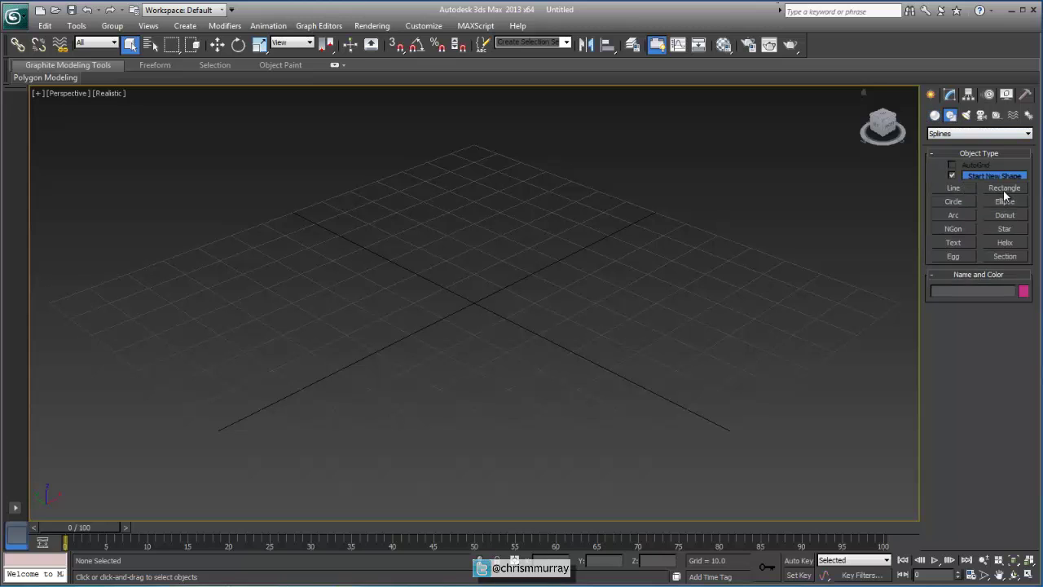
left_click(1004, 188)
left_click_drag(476, 274, 476, 337)
middle_click_drag(476, 338, 501, 361)
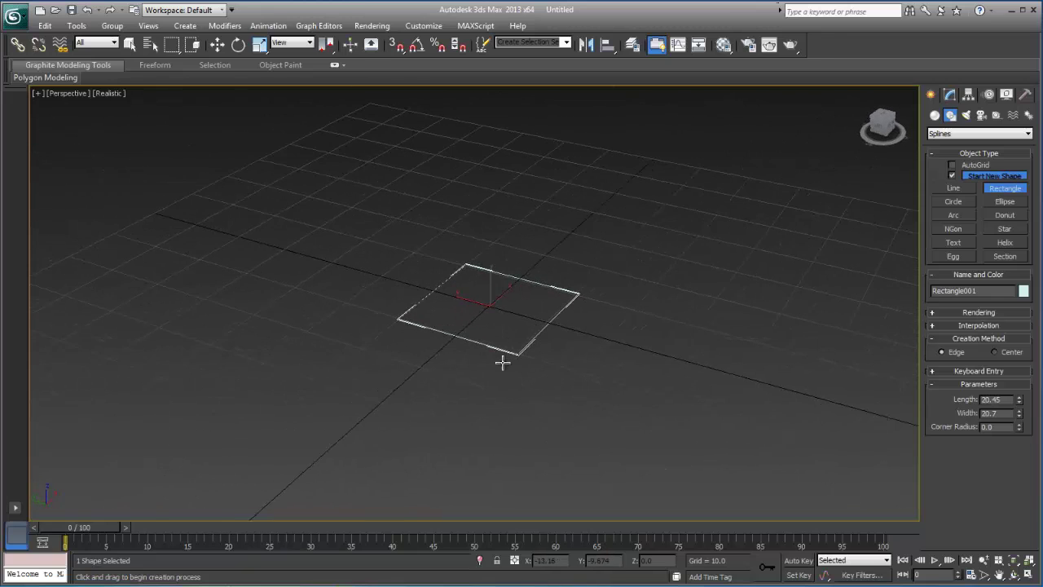
Convert the rectangle to an Editable Spline
left_click(950, 96)
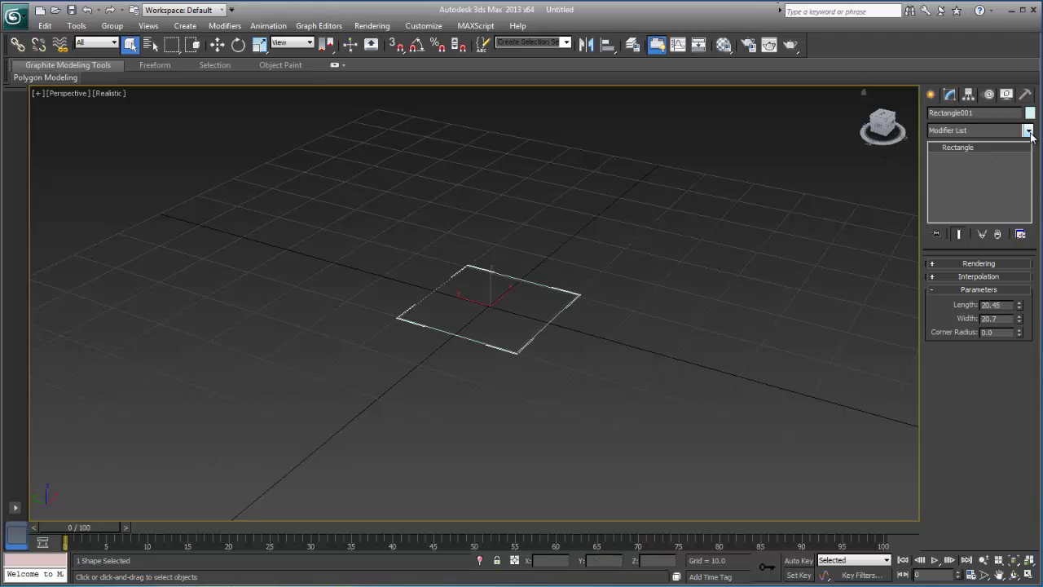
right_click(541, 327)
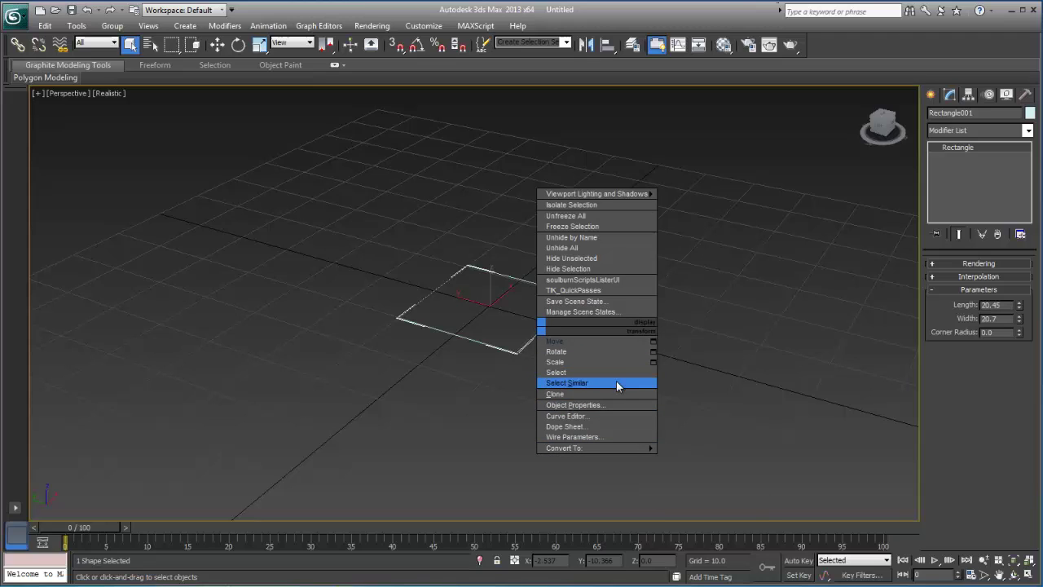
mouse_move(603, 449)
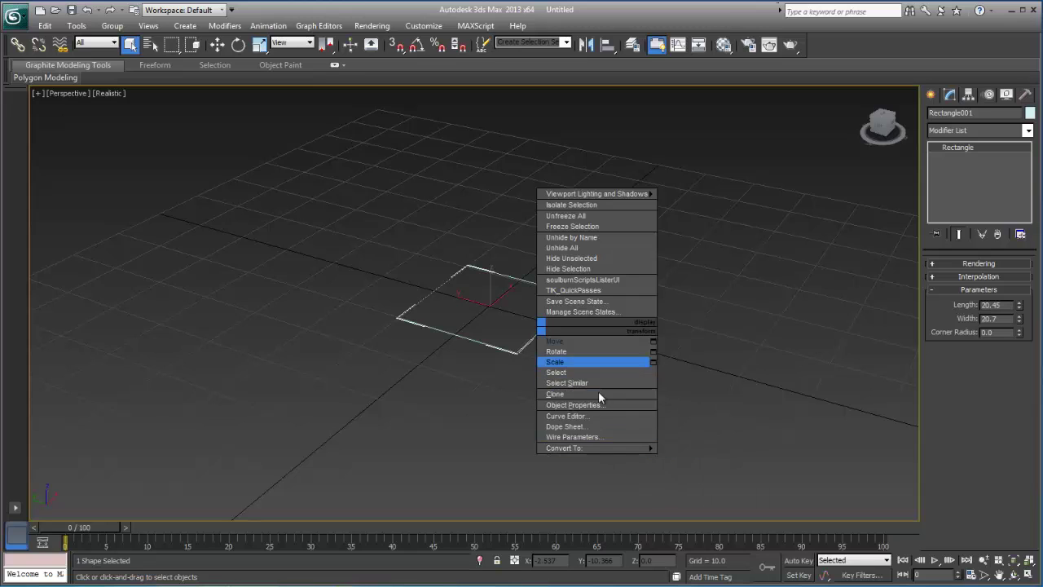
left_click(685, 447)
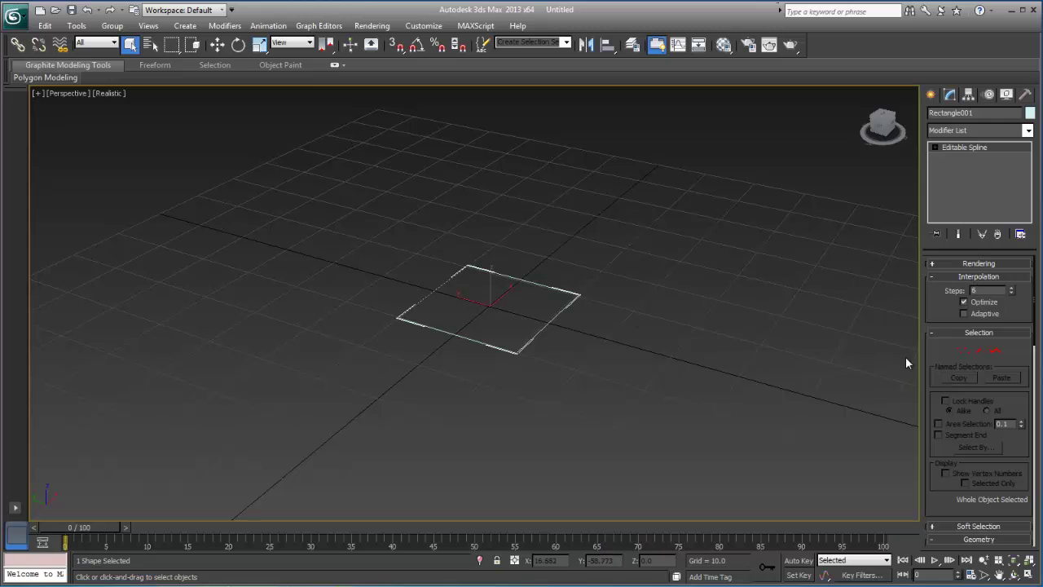
At spline level, copy the rectangle's spline about 17.1 units straight up within the same shape
left_click(995, 351)
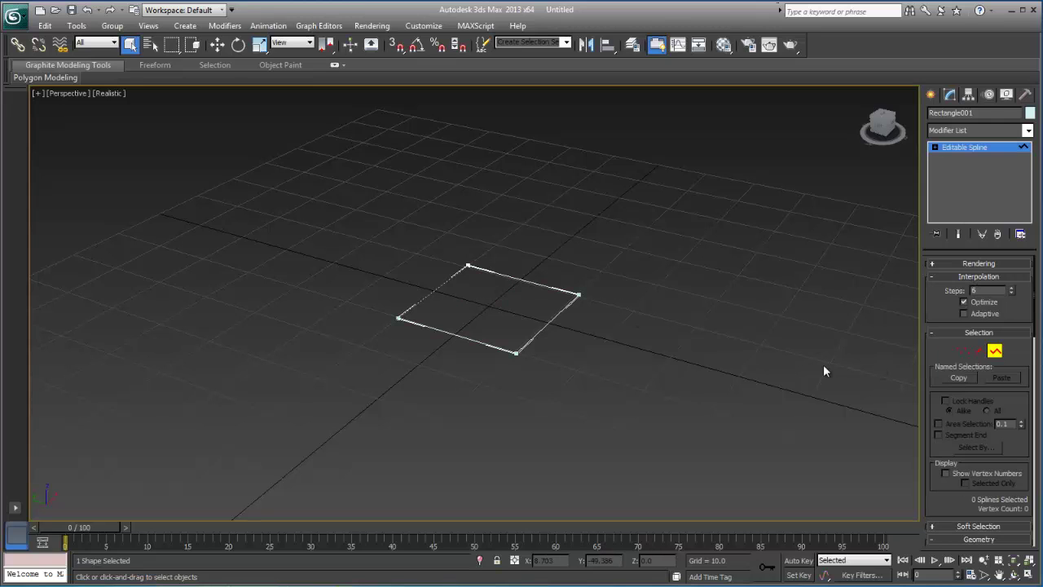
left_click(547, 324)
middle_click_drag(547, 324, 516, 335, "alt")
right_click(516, 335)
left_click(530, 346)
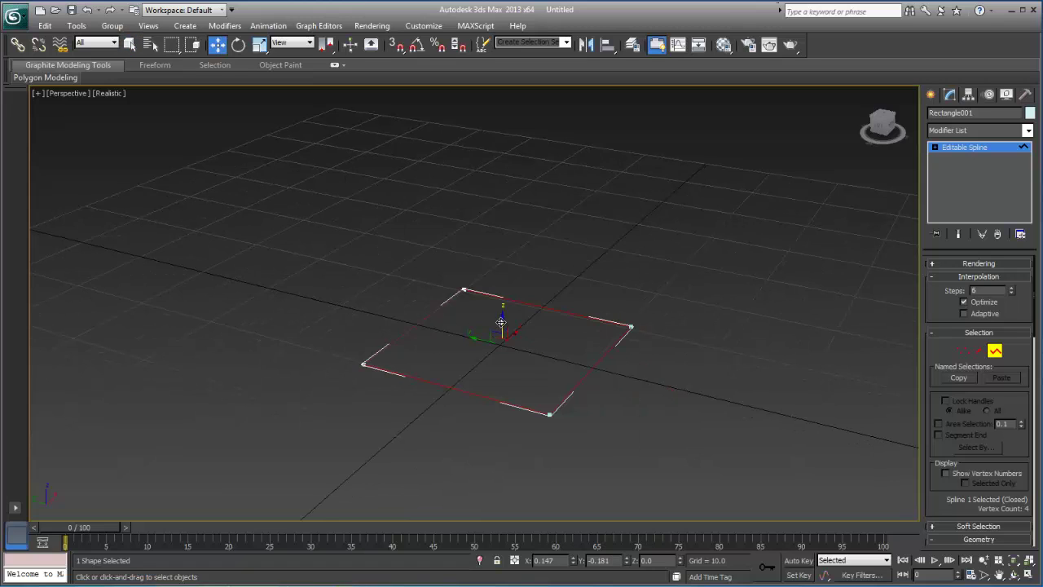
left_click_drag(501, 322, 505, 165, "shift")
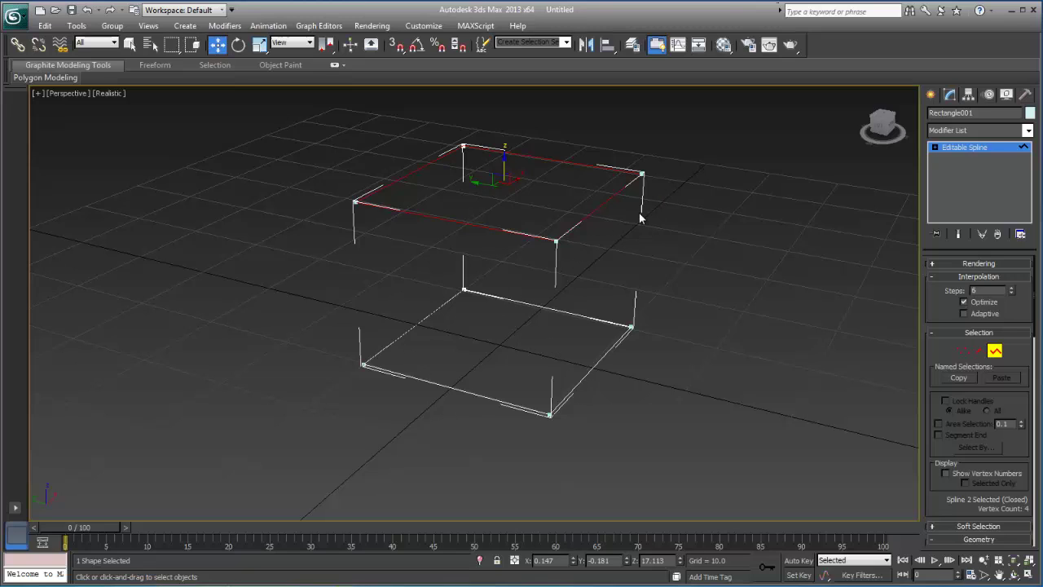
Leave spline level, apply the CrossSection modifier to connect the two rectangular splines, and deselect the shape
left_click(995, 350)
left_click(1029, 131)
left_click_drag(1031, 162, 1031, 248)
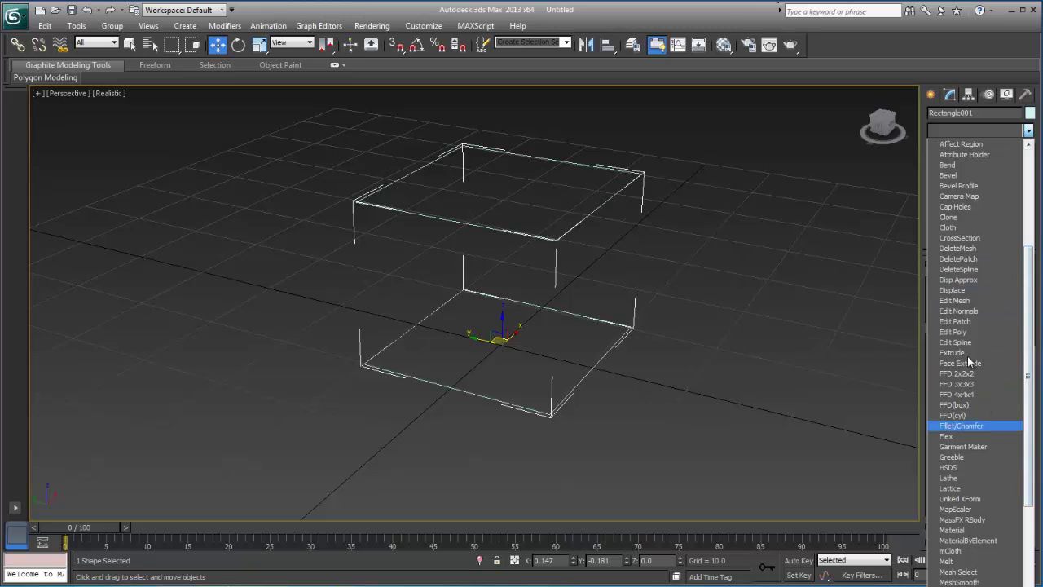
left_click(959, 237)
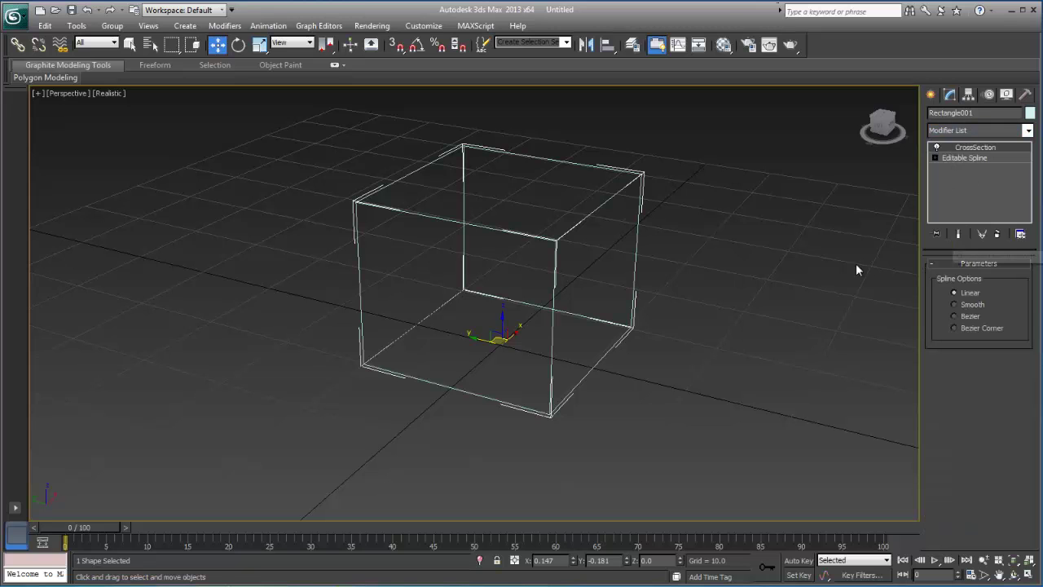
left_click(766, 269)
middle_click_drag(764, 277, 643, 263, "alt")
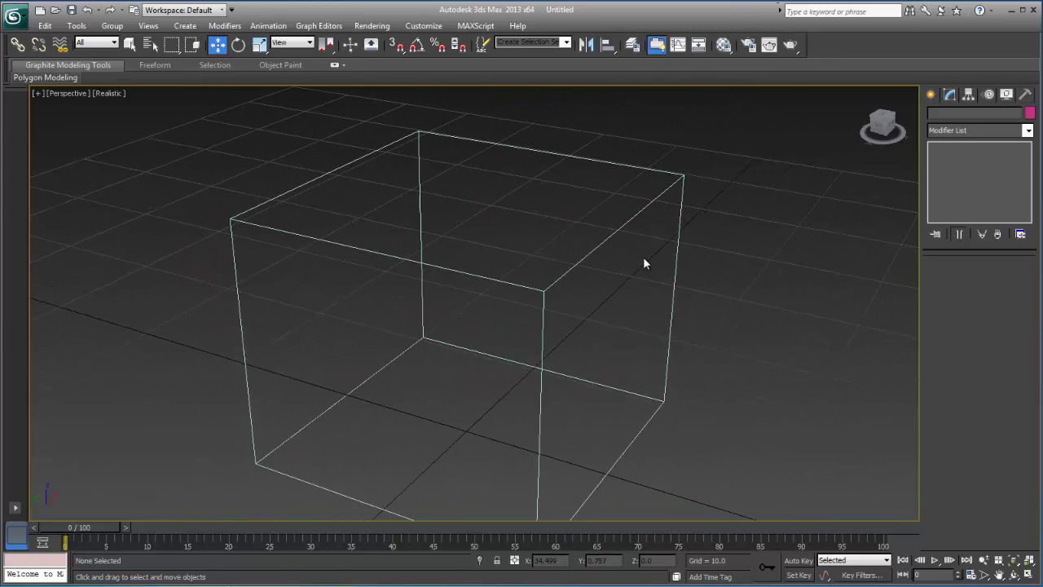
Select the box-shaped spline cage and collapse it to an Editable Spline
left_click(645, 207)
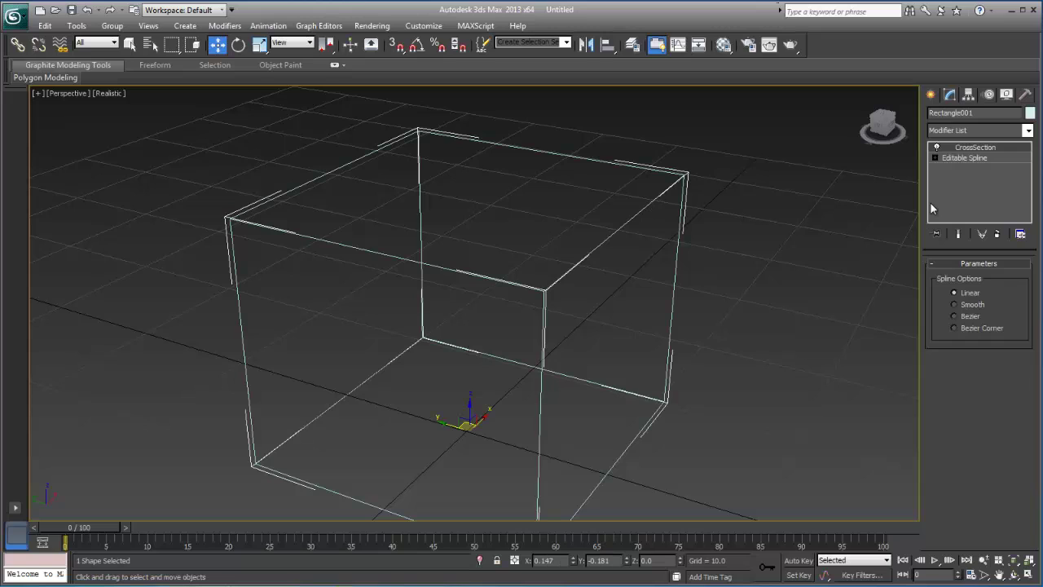
right_click(651, 198)
mouse_move(693, 314)
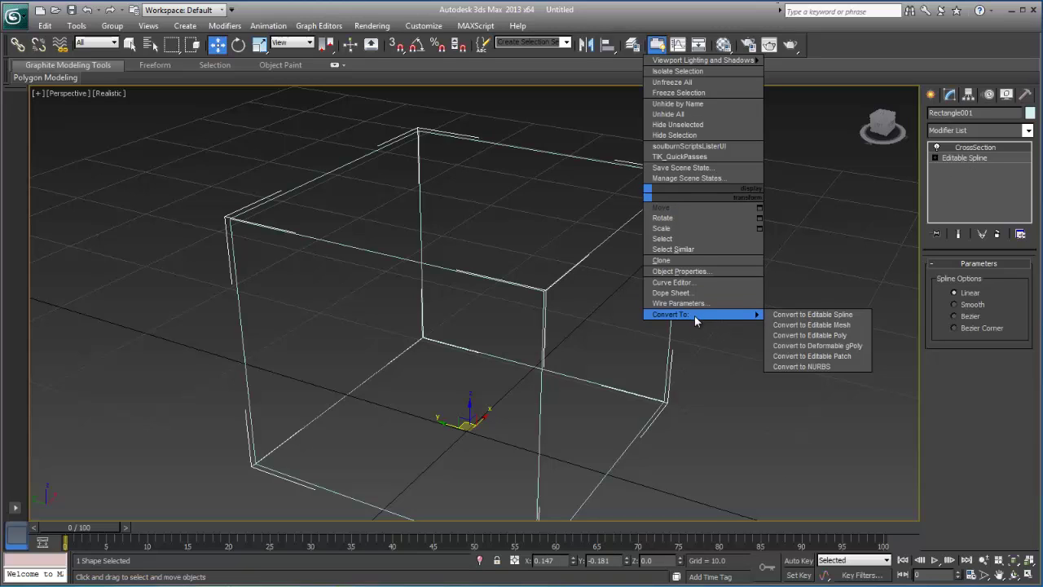
left_click(796, 315)
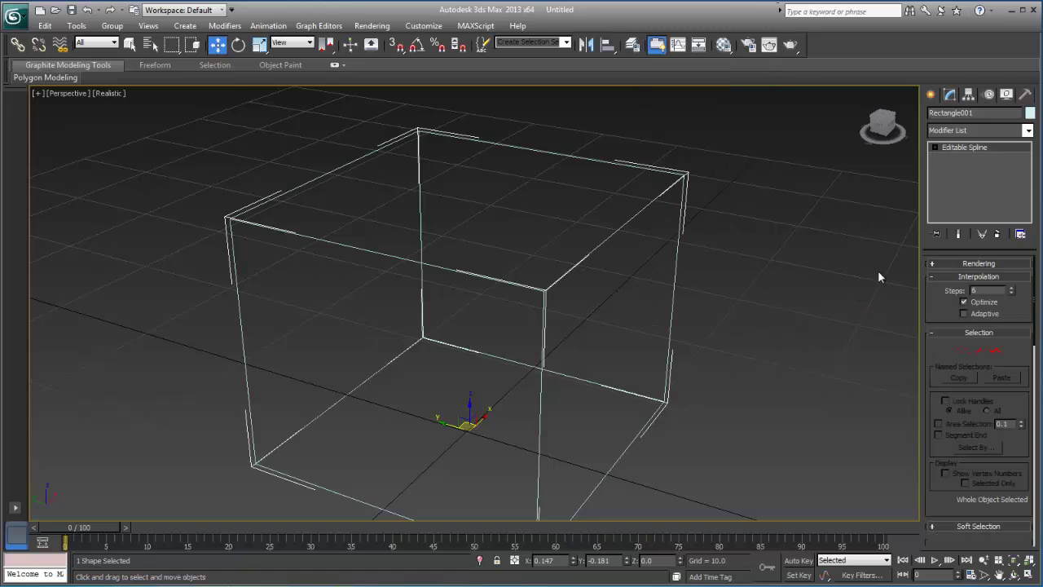
At vertex level, select the upper end vertex of one vertical corner edge and set it to Smooth
scroll(850, 159, "up", 3)
scroll(851, 158, "down", 3)
mouse_move(753, 226)
middle_mouse_down("alt")
mouse_move(649, 216)
mouse_move(748, 179)
mouse_move(728, 231)
mouse_move(746, 236)
middle_mouse_up("alt")
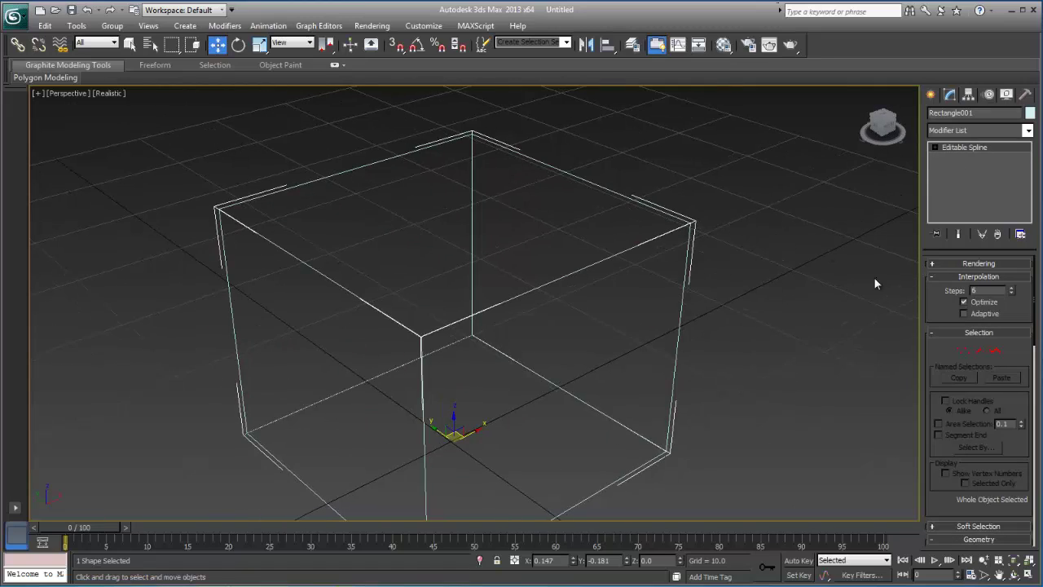
left_click(961, 352)
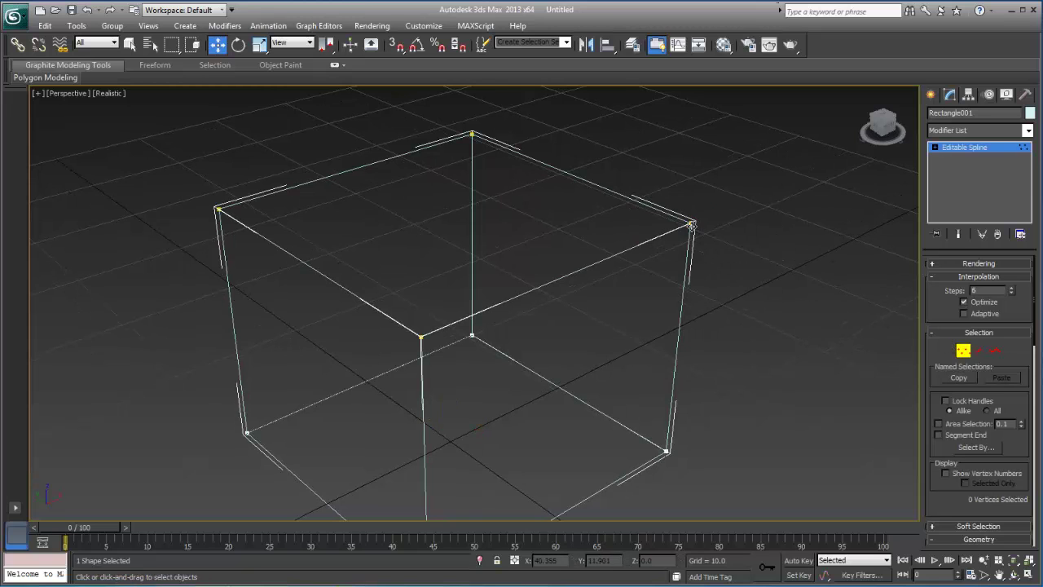
left_click(692, 225)
middle_click_drag(711, 232, 549, 268, "alt")
scroll(707, 236, "up", 3)
right_click(607, 224)
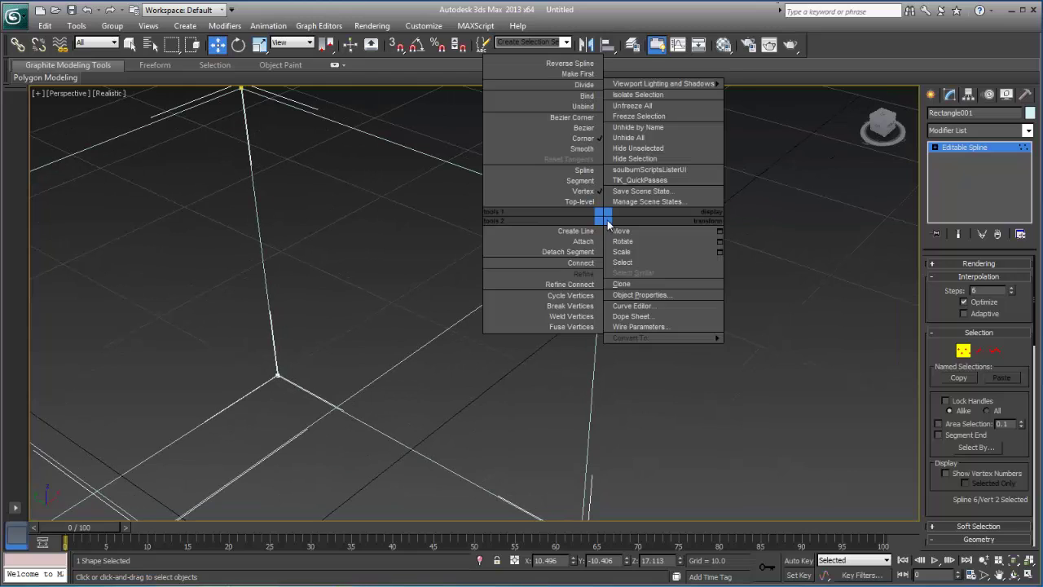
left_click(583, 150)
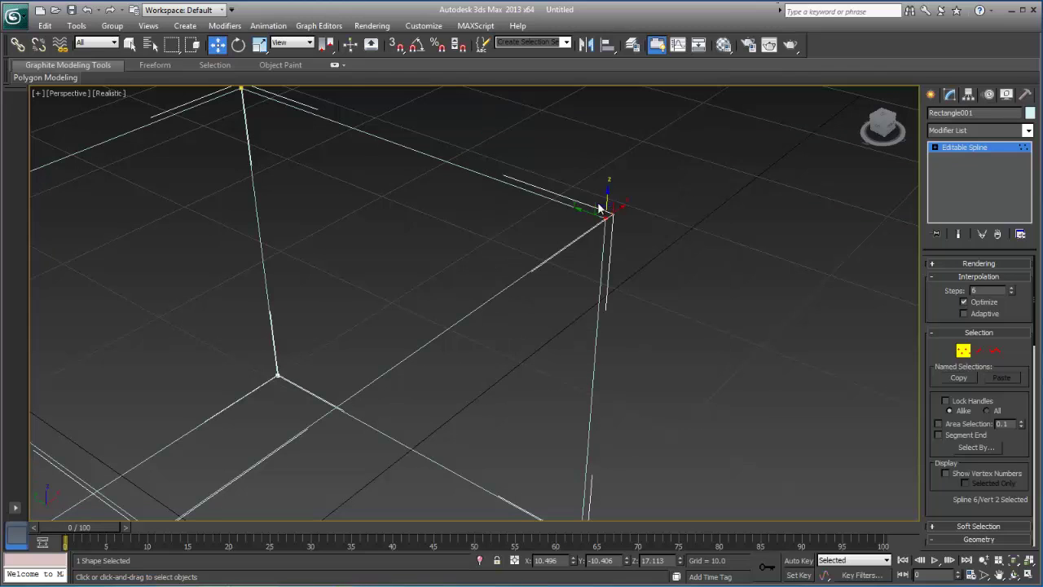
middle_click_drag(631, 247, 560, 246)
left_click_drag(528, 243, 544, 249)
right_click(543, 249)
At segment level, move the same corner's vertical segment outward from the box to about X 11.4, Y -11.9
scroll(554, 291, "down", 2)
middle_click_drag(554, 291, 552, 360)
right_click(556, 281)
left_click(538, 249)
left_click(524, 286)
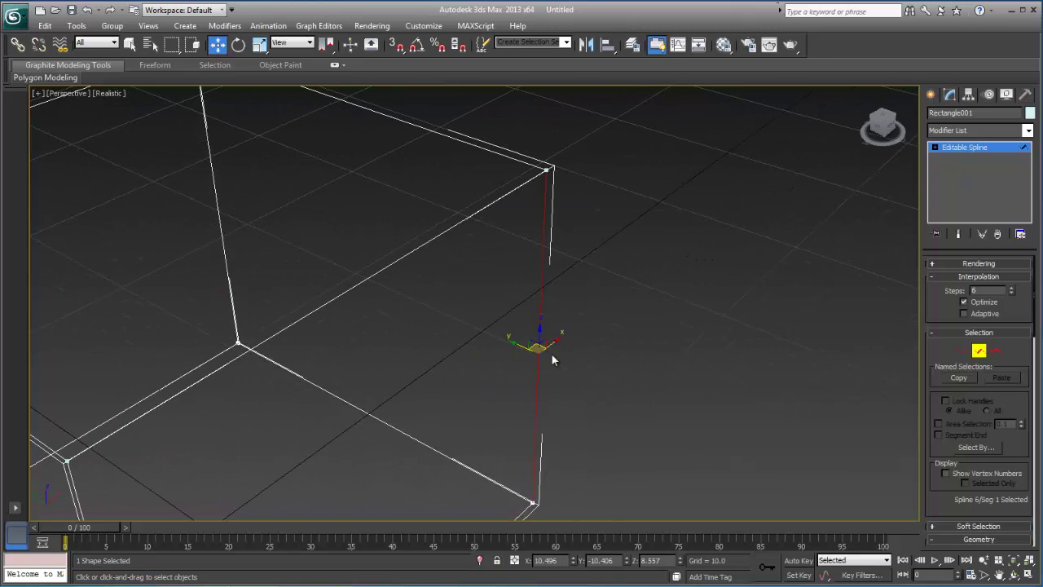
left_click_drag(539, 349, 580, 352)
Set the top rectangle's corner vertex beside the moved segment to Smooth, and undo that change
left_click(547, 171)
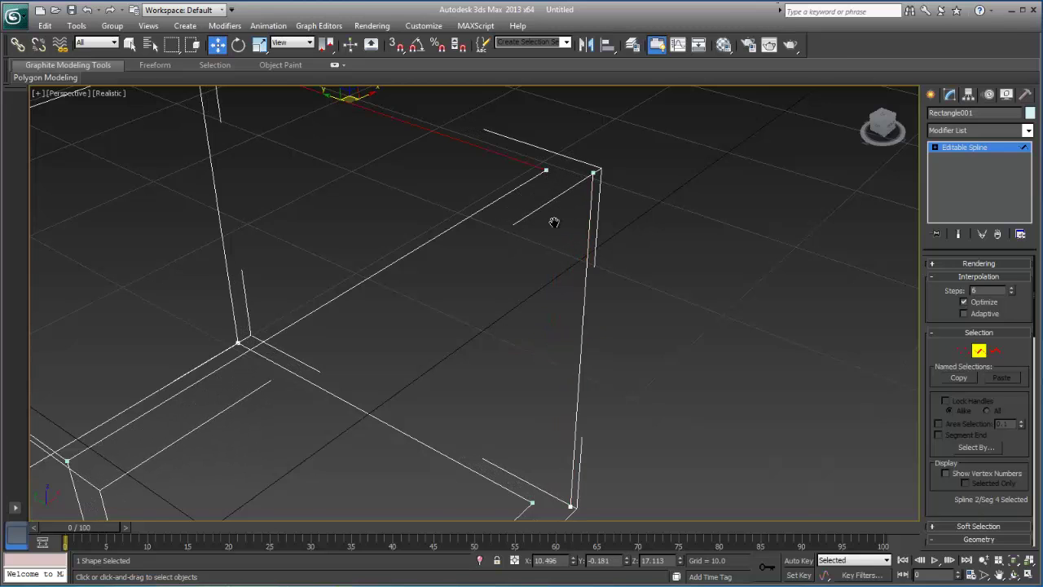
middle_click_drag(554, 224, 558, 268, "alt")
right_click(576, 216)
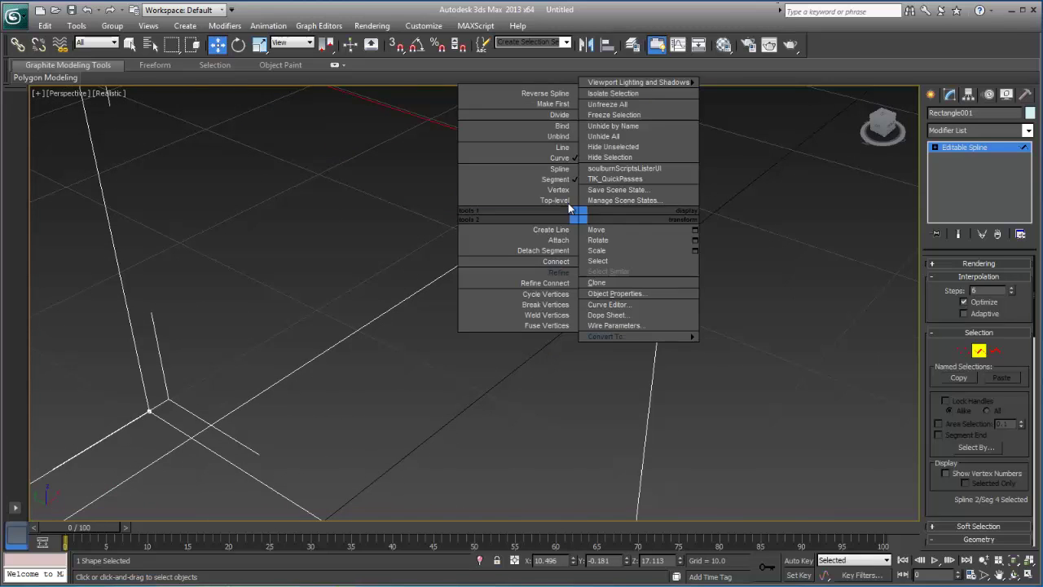
left_click(571, 194)
left_click(596, 179)
middle_click_drag(596, 178, 587, 232, "alt")
right_click(583, 234)
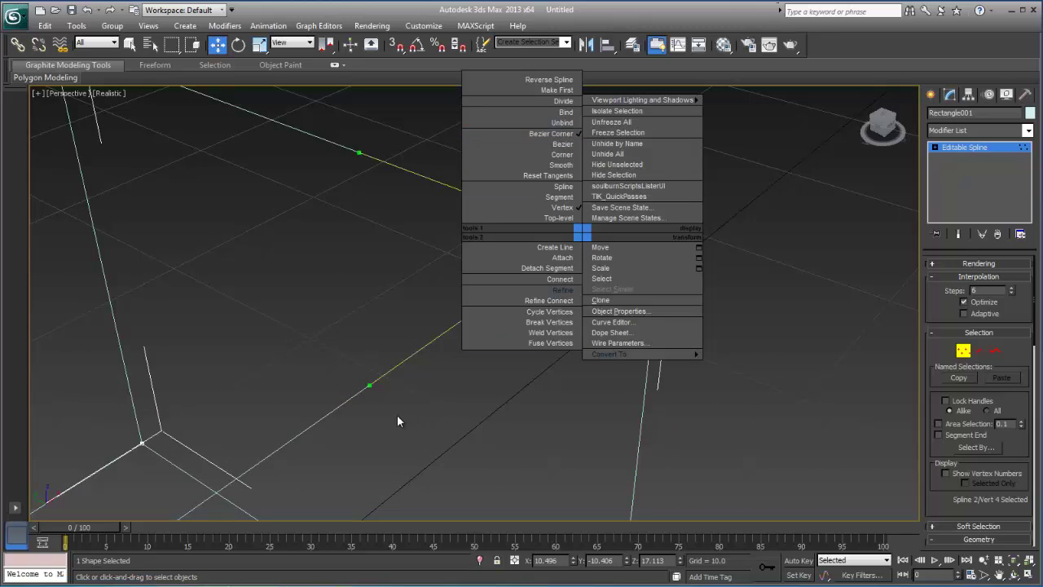
right_click(461, 422)
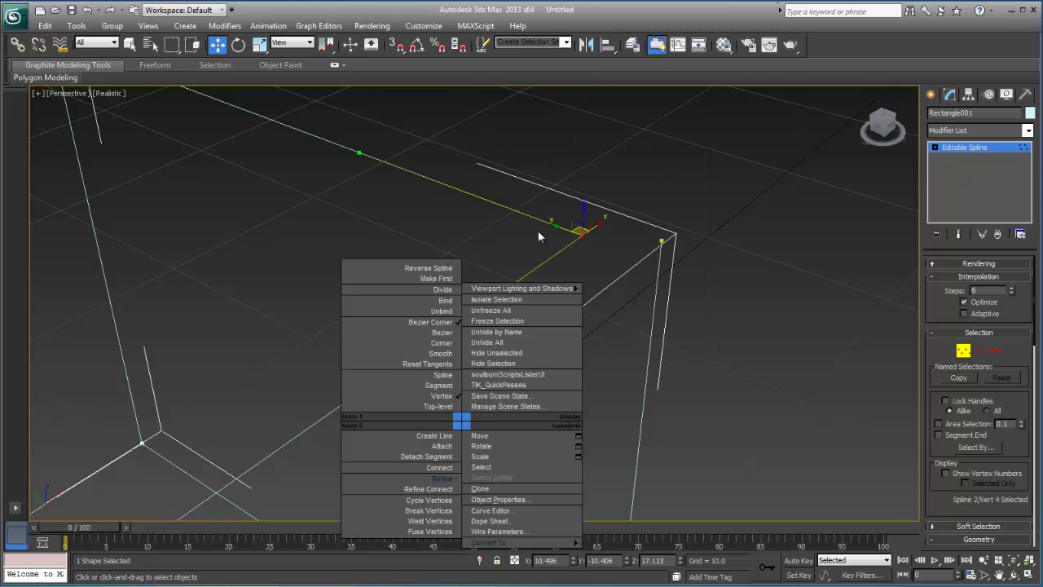
left_click_drag(369, 384, 450, 410)
right_click(450, 410)
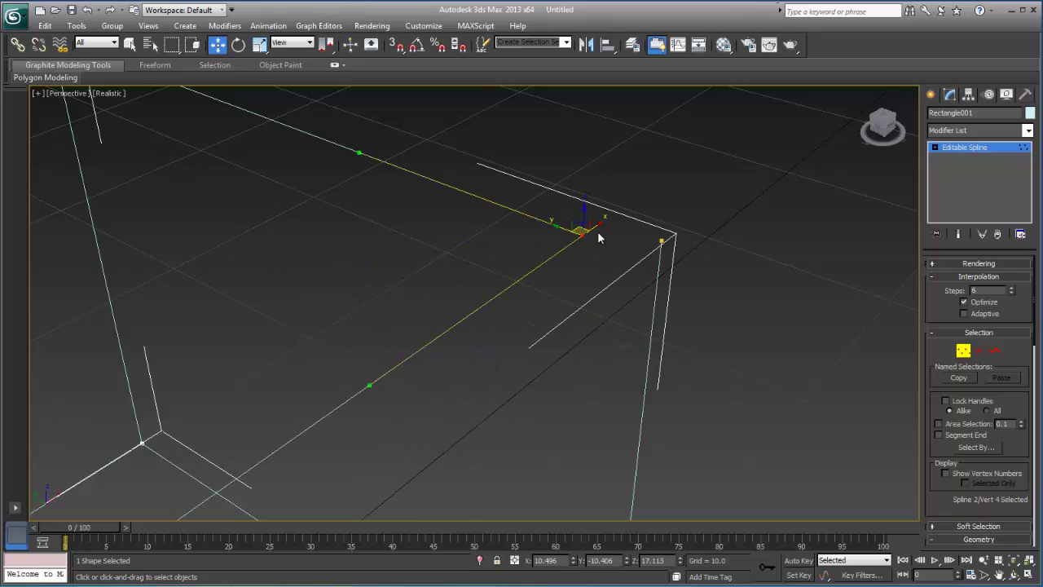
right_click(582, 237)
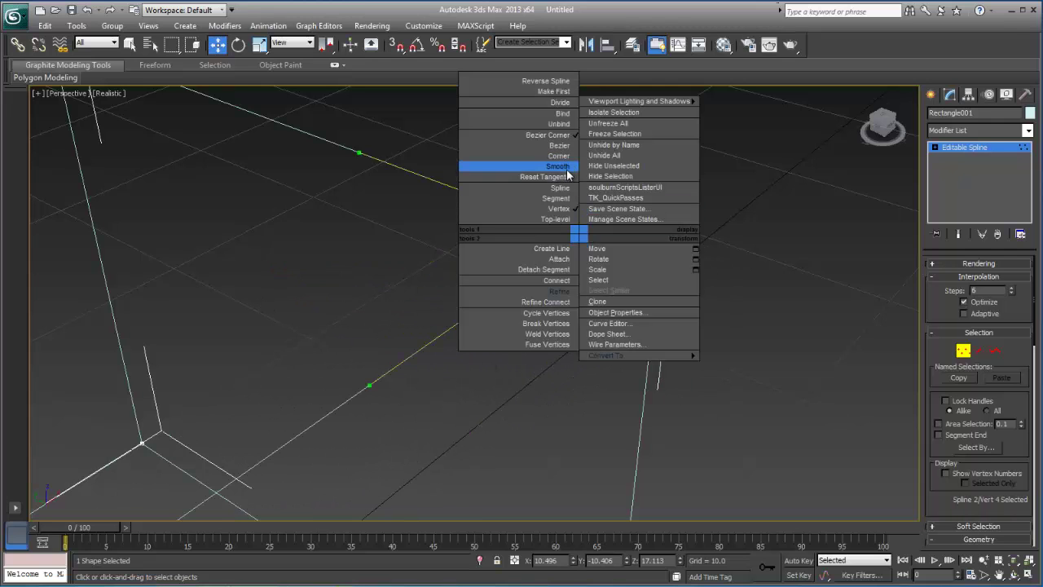
left_click(554, 165)
middle_click_drag(576, 218, 616, 219, "alt")
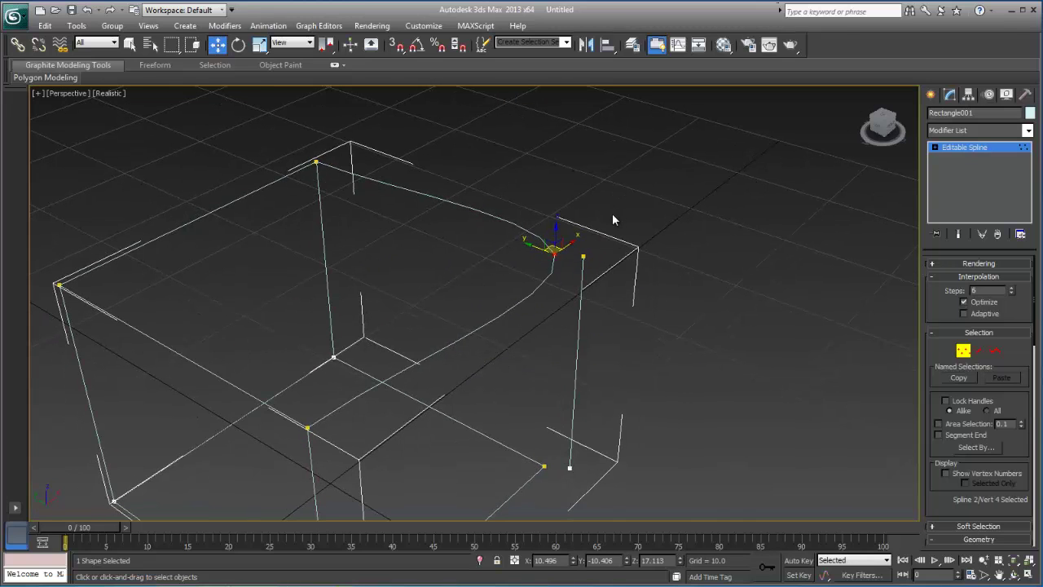
key("ctrl+z")
Select the moved vertical segment's upper vertex and examine its separation from the top rectangle's corner
scroll(575, 285, "up", 4)
middle_click_drag(574, 286, 690, 251)
scroll(626, 318, "down", 3)
middle_click_drag(691, 336, 658, 301)
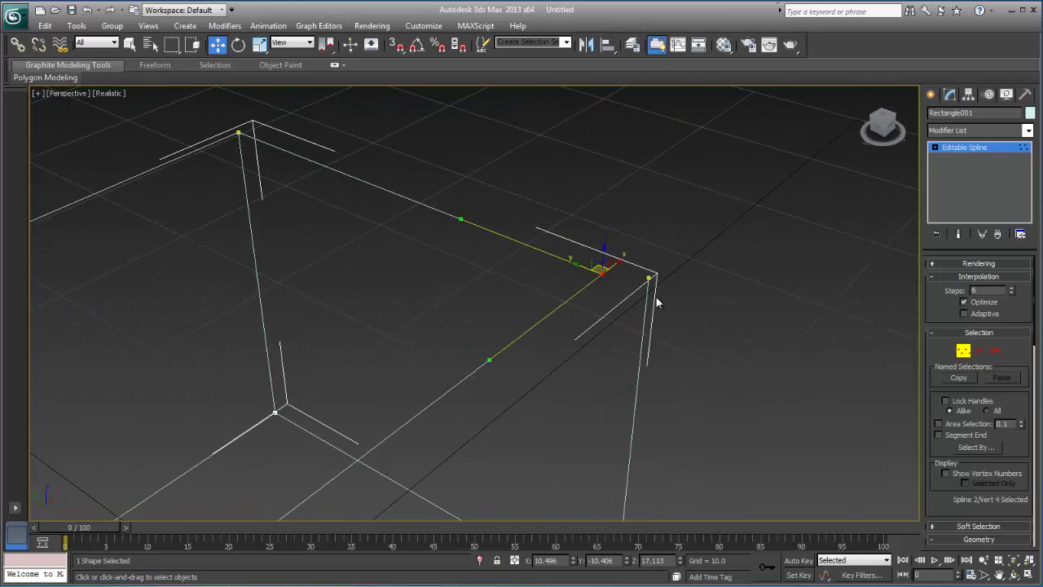
left_click(650, 278)
middle_click_drag(638, 335, 683, 301)
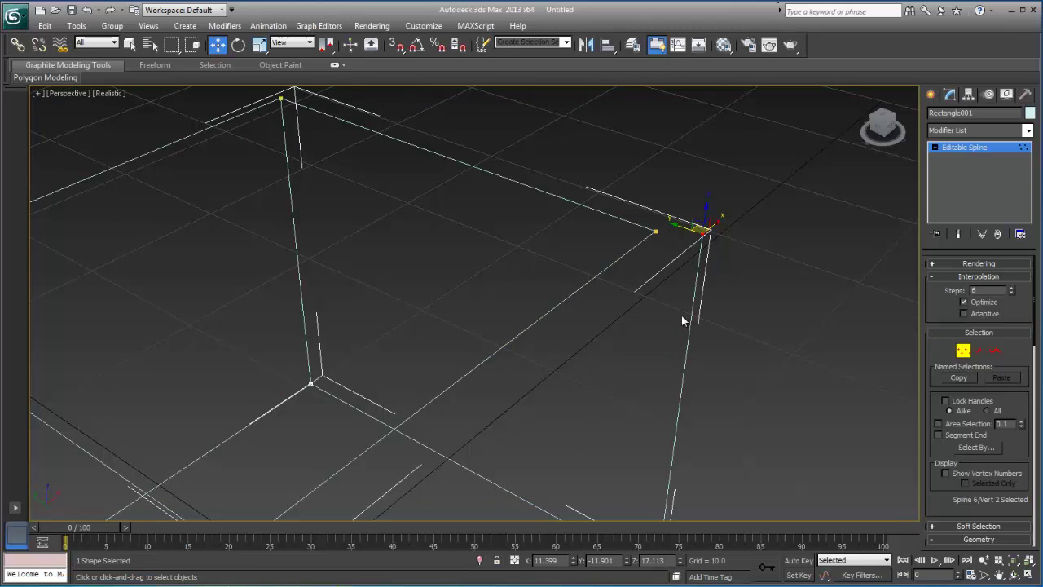
middle_click_drag(682, 356, 574, 411)
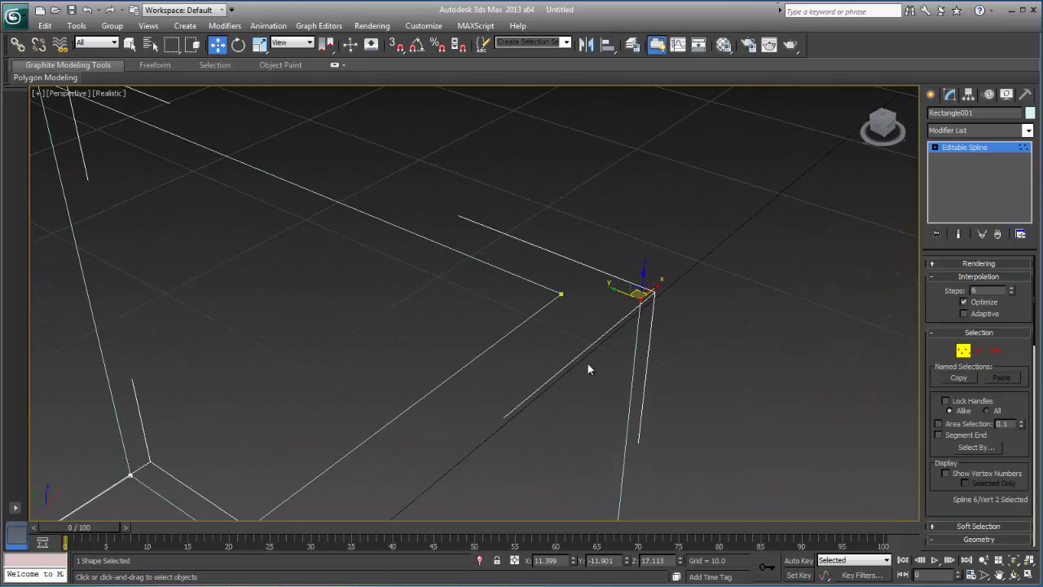
middle_click_drag(589, 345, 653, 282)
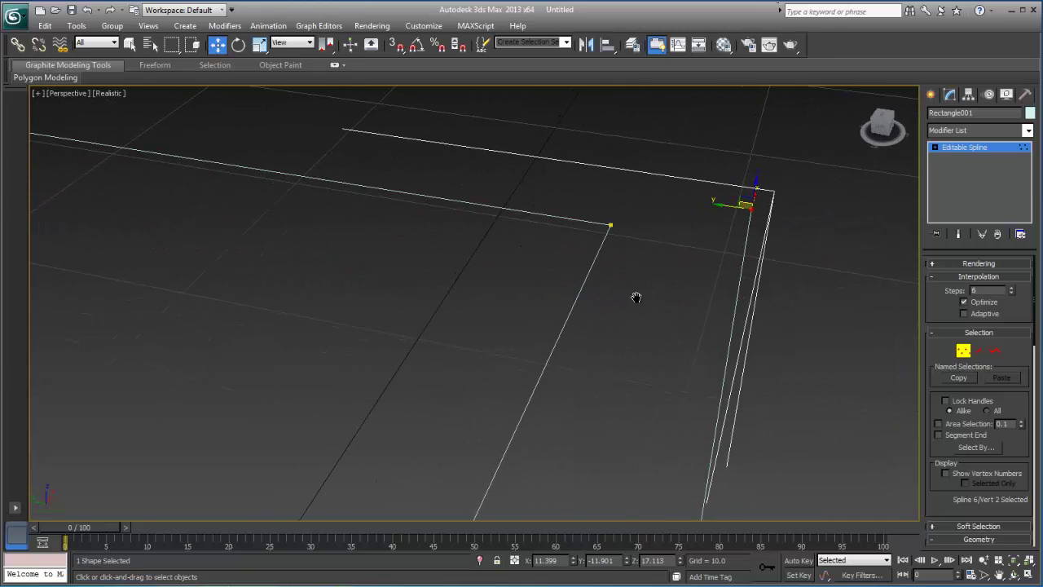
Draw an open, curved line spline with six vertices on the ground plane beside the box cage
scroll(635, 296, "down", 6)
left_click(932, 94)
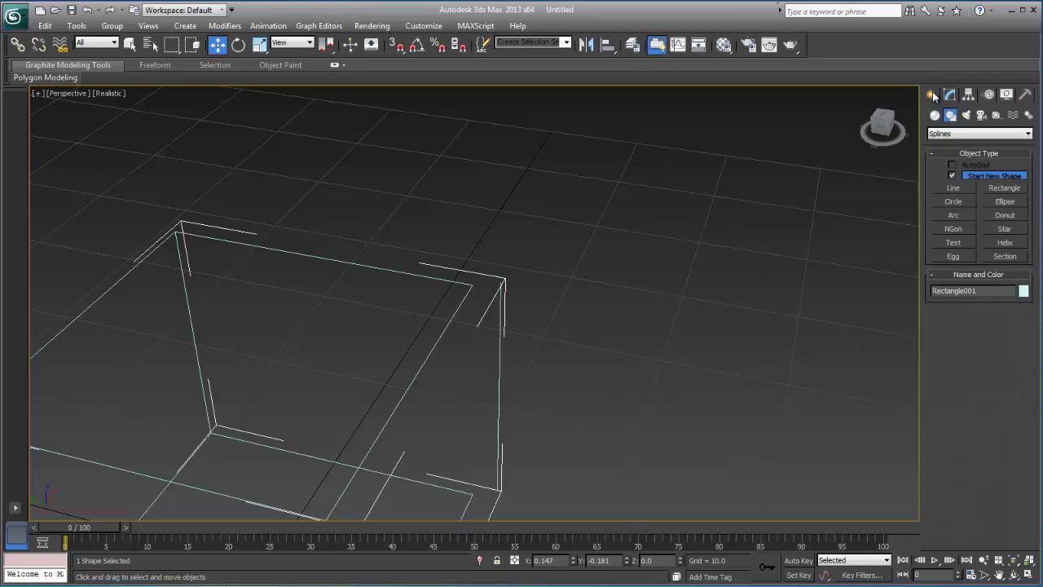
left_click(953, 188)
middle_click_drag(652, 217, 536, 252, "alt")
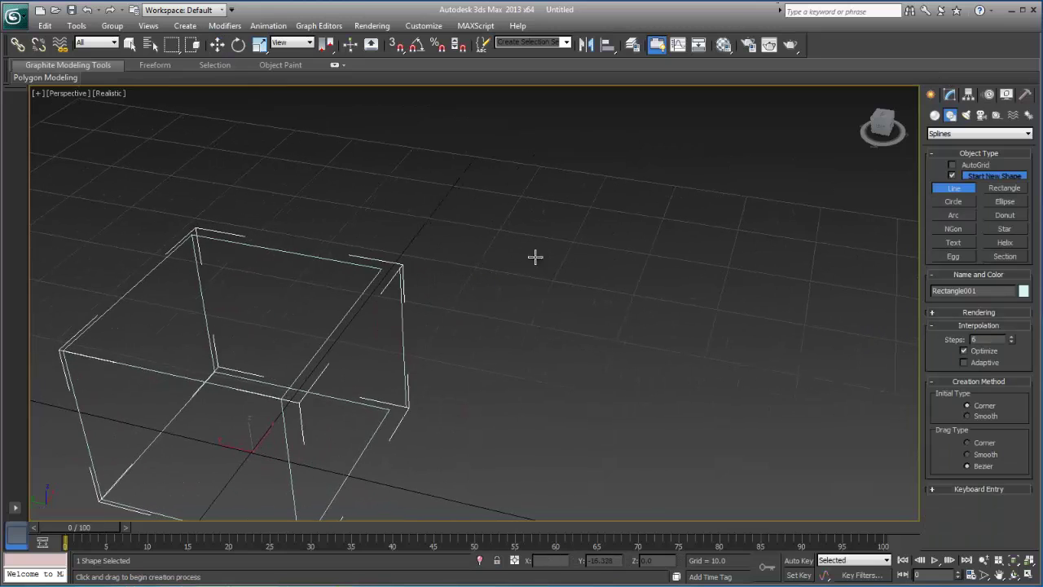
left_click(710, 401)
left_click(616, 336)
left_click(536, 362)
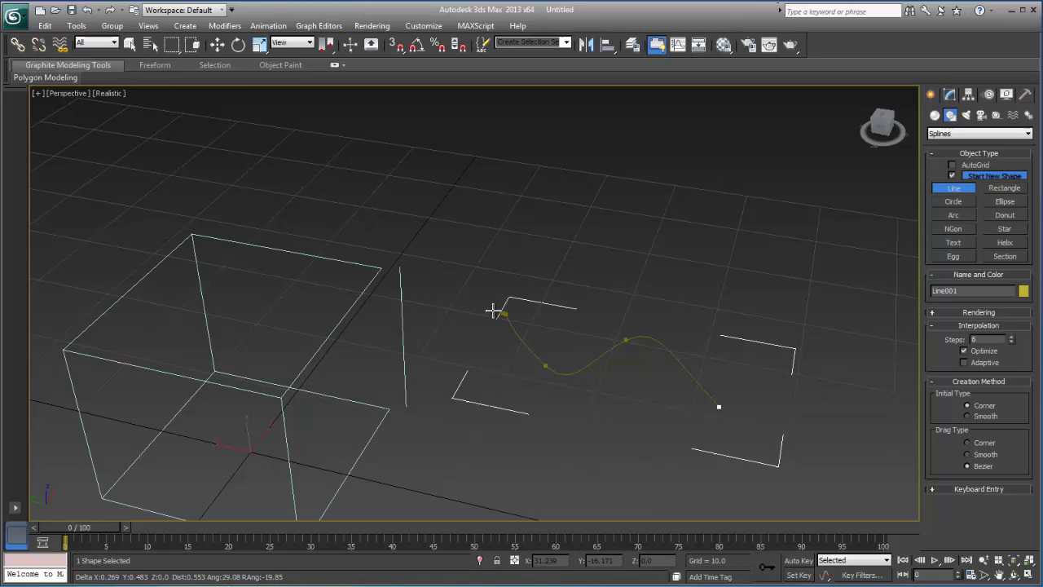
left_click(456, 307)
left_click(436, 299)
right_click(435, 298)
scroll(521, 339, "up", 3)
middle_click_drag(534, 340, 430, 334)
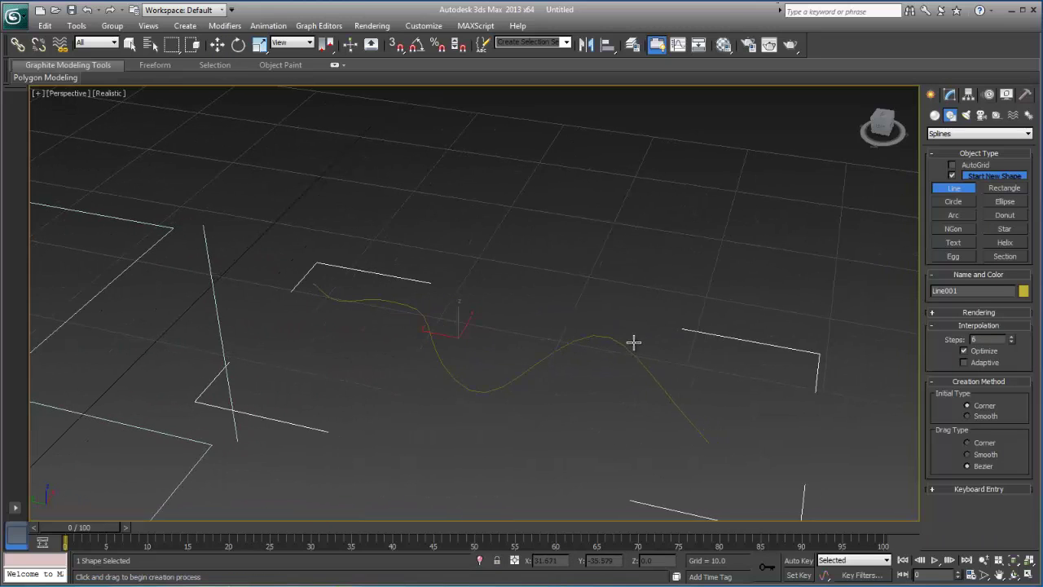
At vertex level, select the new line's second vertex and examine its Bezier handles
left_click(950, 96)
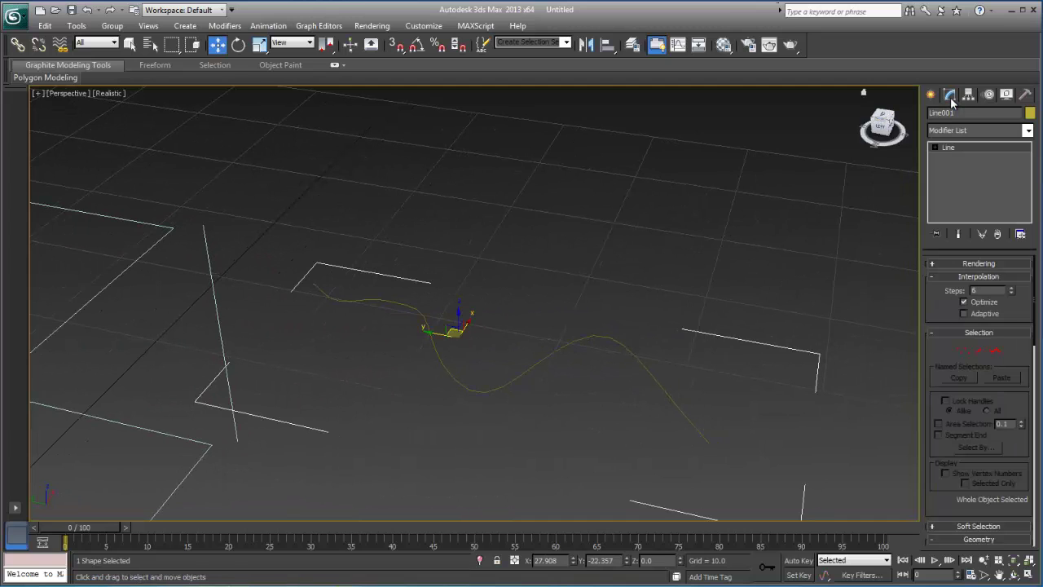
left_click(963, 351)
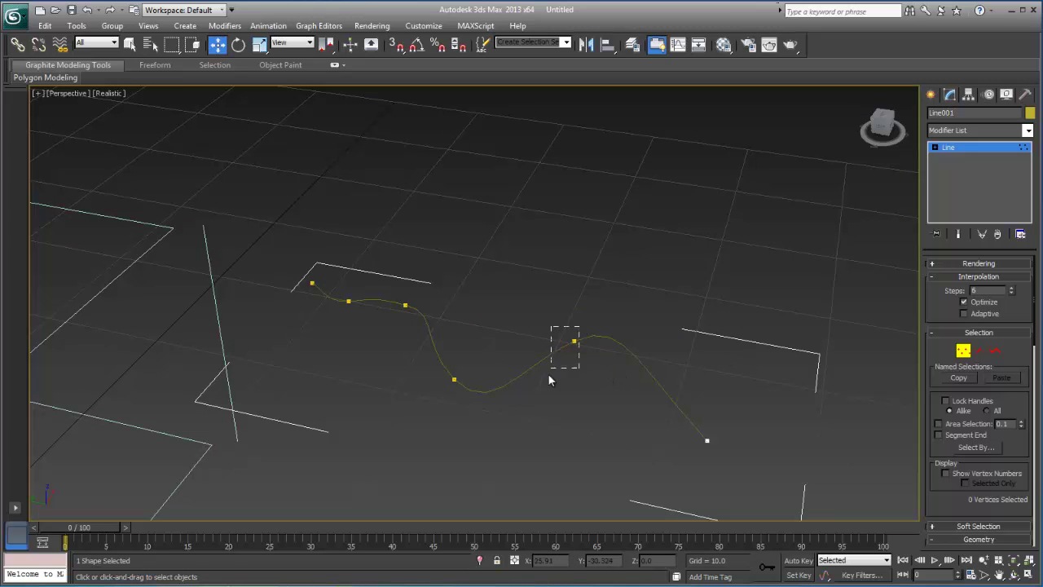
left_click_drag(549, 375, 548, 376)
middle_click_drag(581, 379, 564, 399)
mouse_move(607, 340)
left_mouse_down()
mouse_move(600, 363)
mouse_move(606, 343)
left_mouse_up()
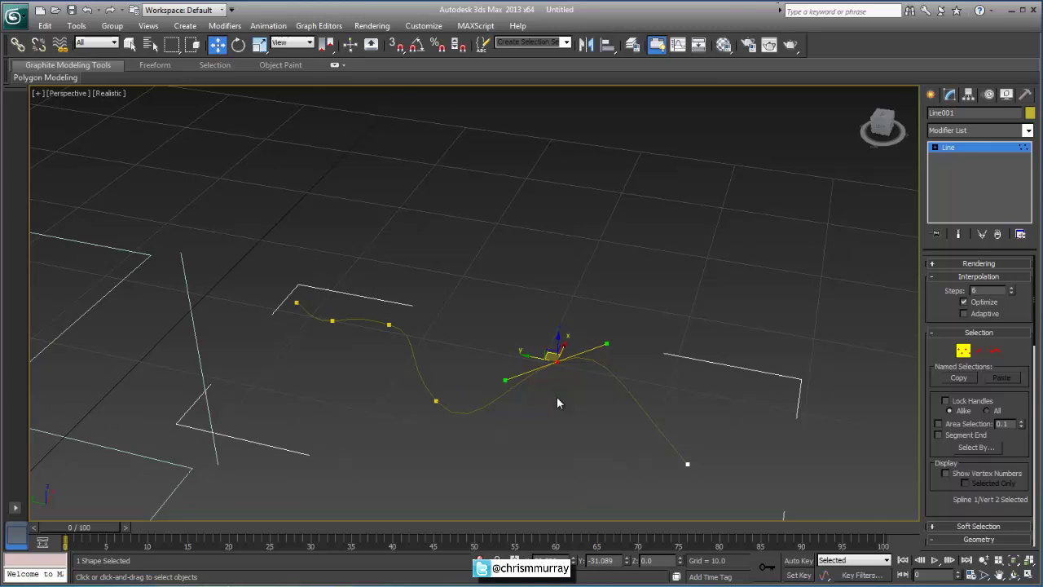
scroll(569, 387, "up", 2)
middle_click_drag(585, 414, 533, 317)
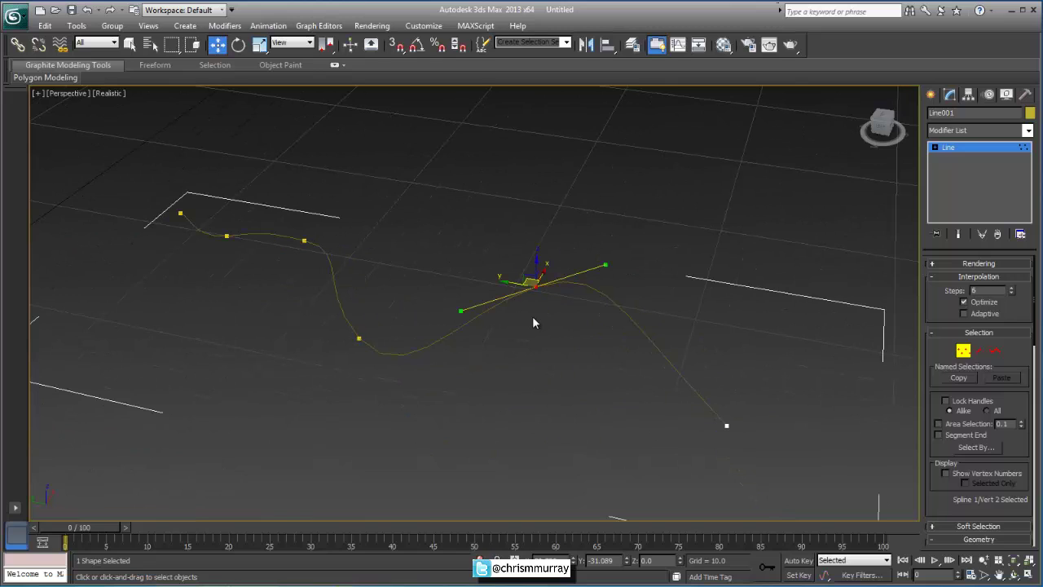
Select the line's first and second segments in turn at segment level, and its whole curve at spline level
left_click(661, 348)
key("2")
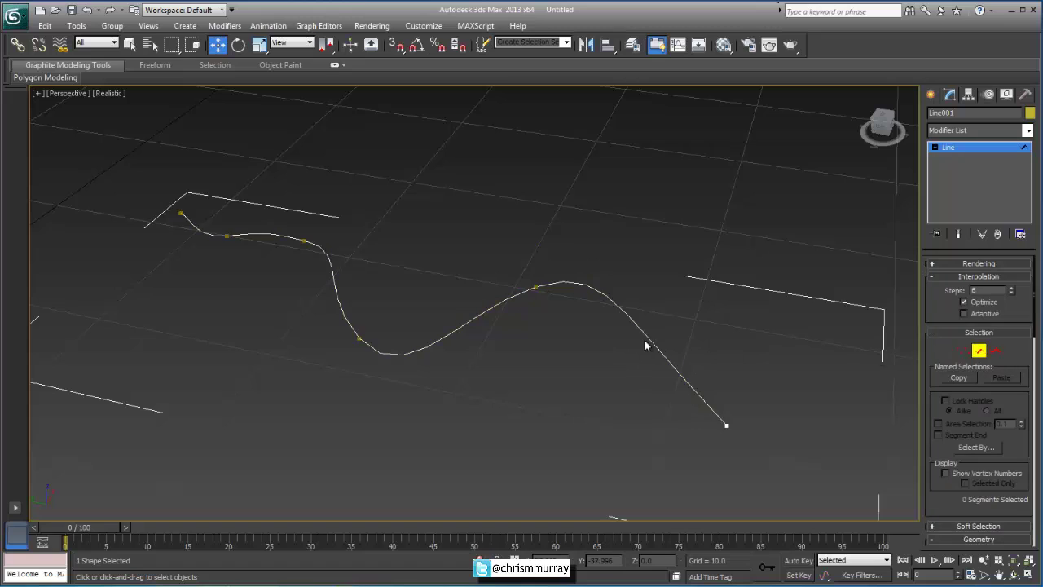
left_click(643, 336)
left_click(468, 322)
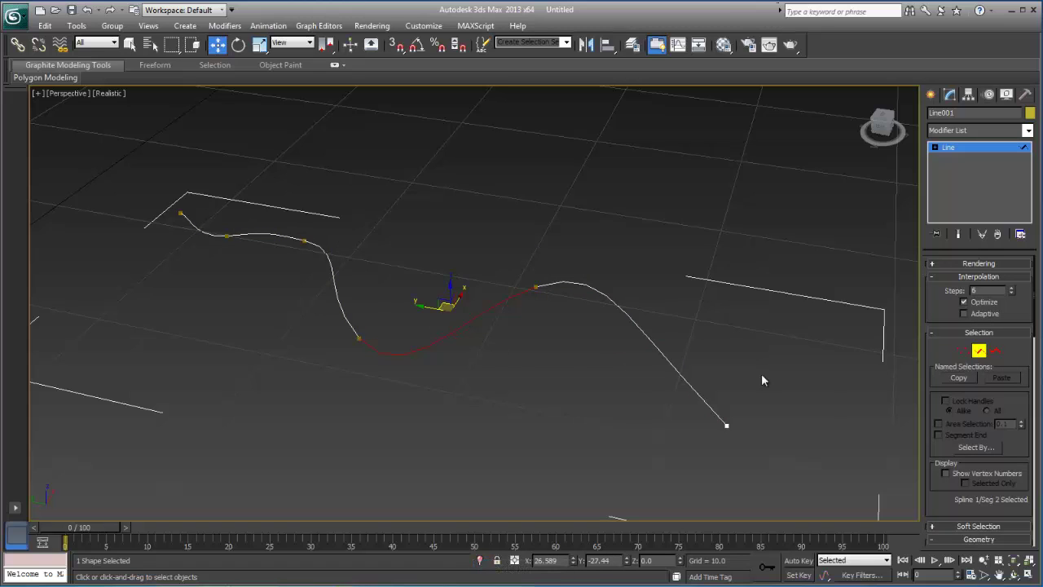
left_click(997, 352)
left_click(666, 357)
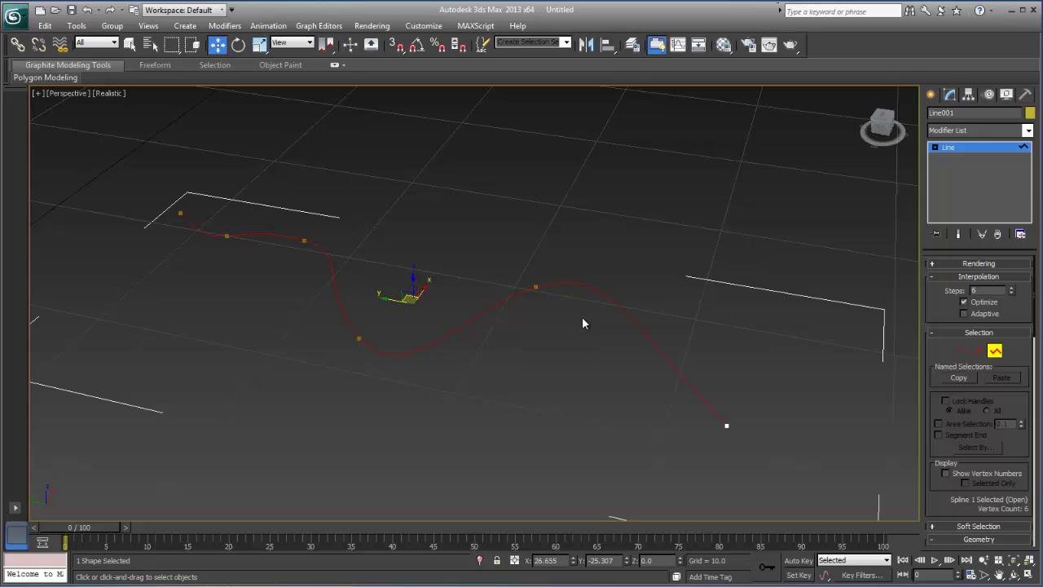
Raise the line's second vertex to about Z 6.5 and set the line's interpolation steps to 14
left_click(963, 350)
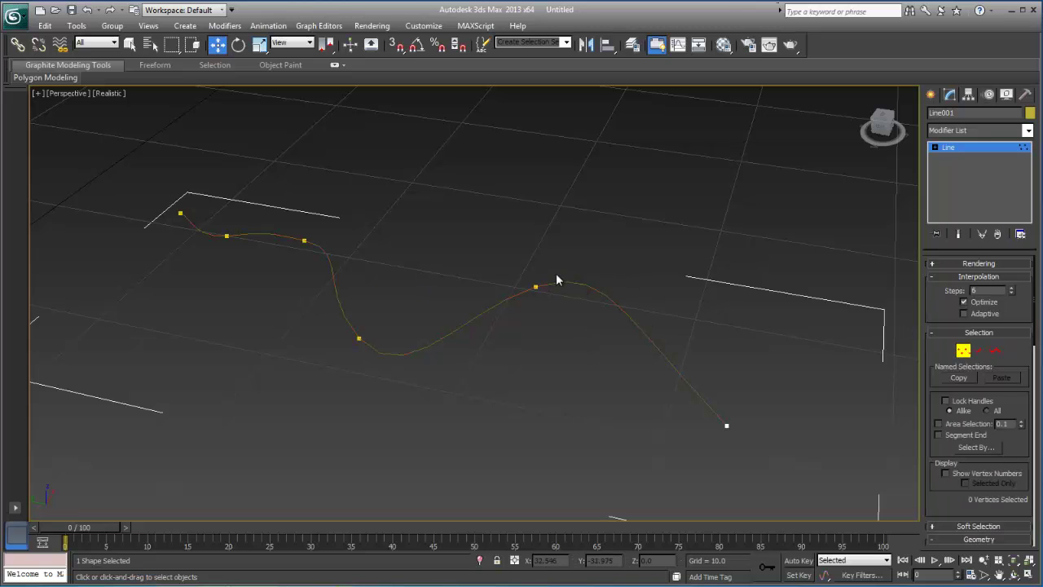
left_click(535, 286)
middle_click_drag(566, 313, 488, 319, "alt")
middle_click_drag(500, 411, 542, 271, "alt")
left_click_drag(538, 269, 532, 213)
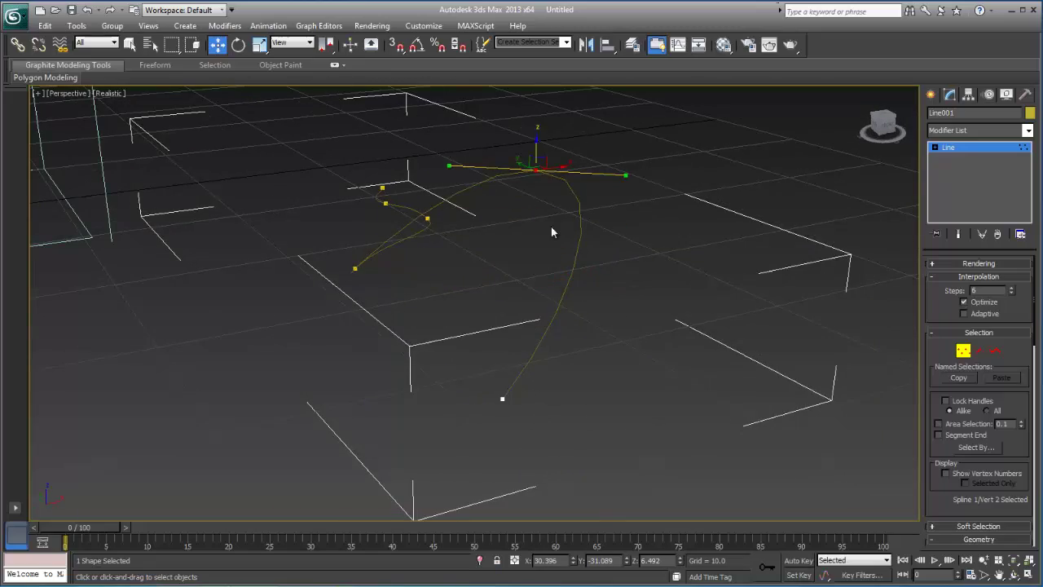
middle_click_drag(551, 232, 685, 413, "alt")
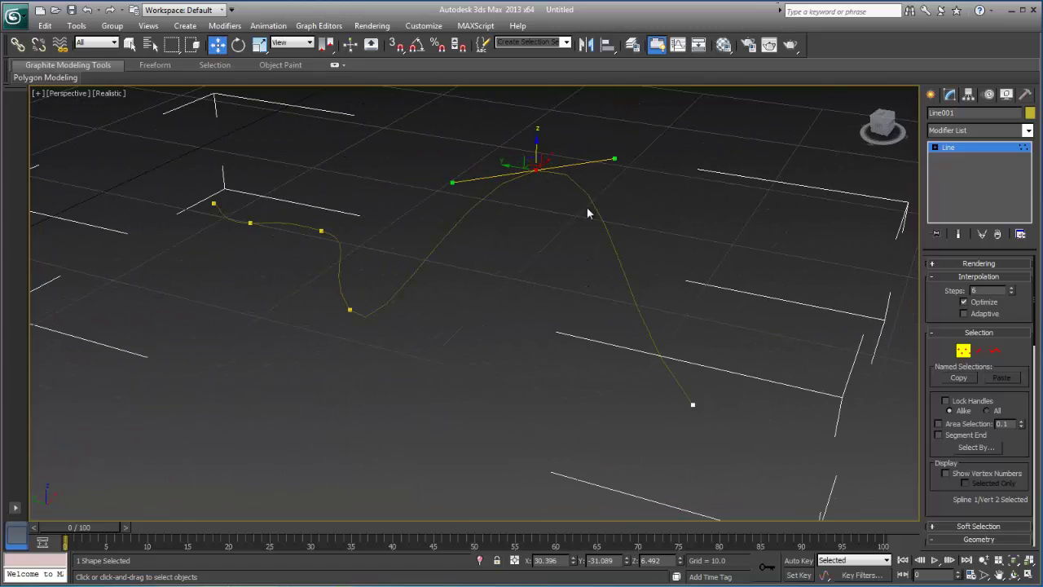
middle_click_drag(444, 259, 661, 333, "alt")
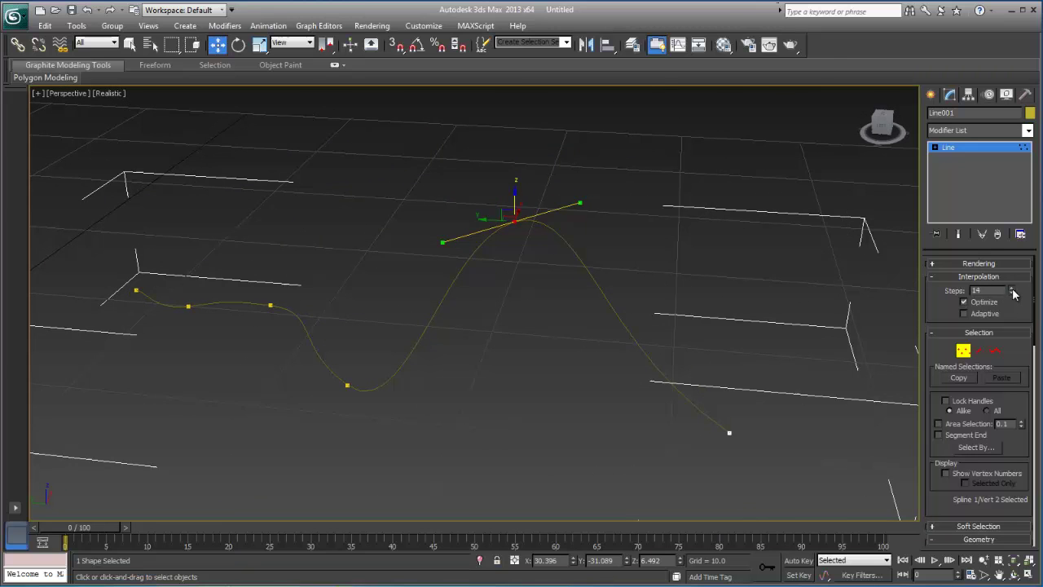
middle_click_drag(688, 259, 585, 281, "alt")
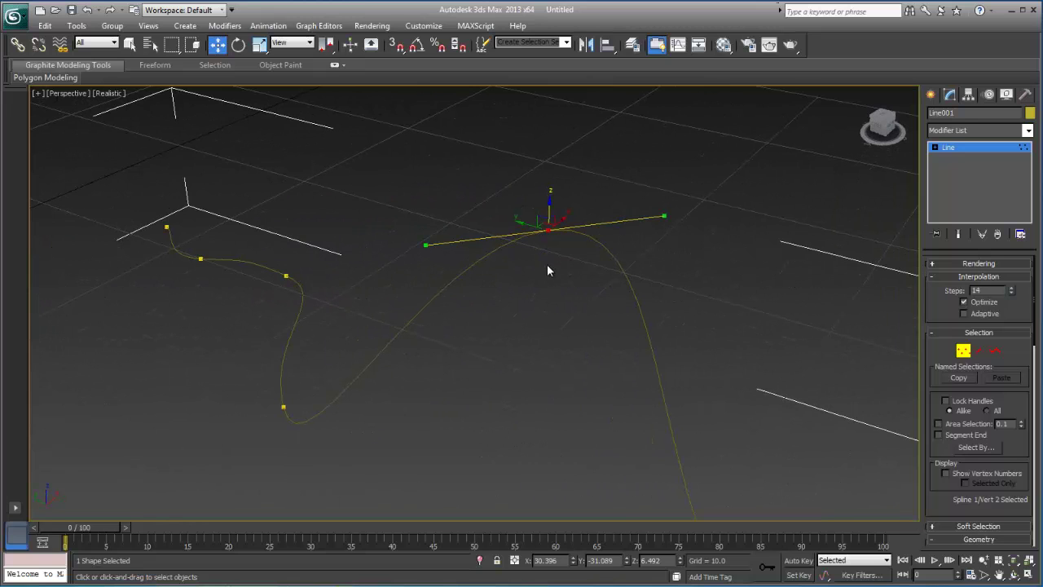
Switch back to the box cage spline and select the upper vertex of the displaced vertical edge at vertex level
middle_click_drag(547, 265, 848, 306)
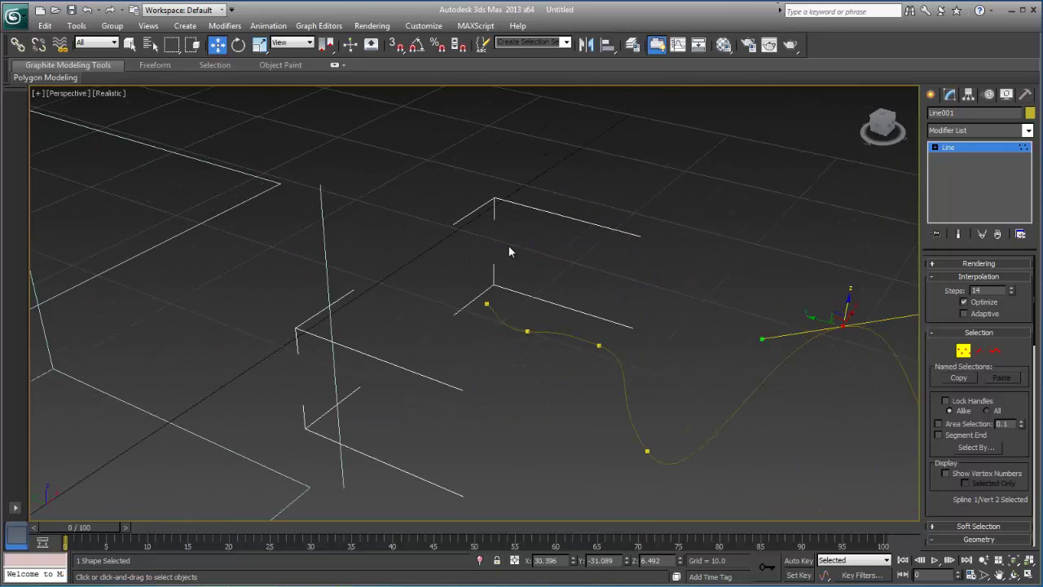
middle_click_drag(510, 250, 628, 279)
right_click(516, 270)
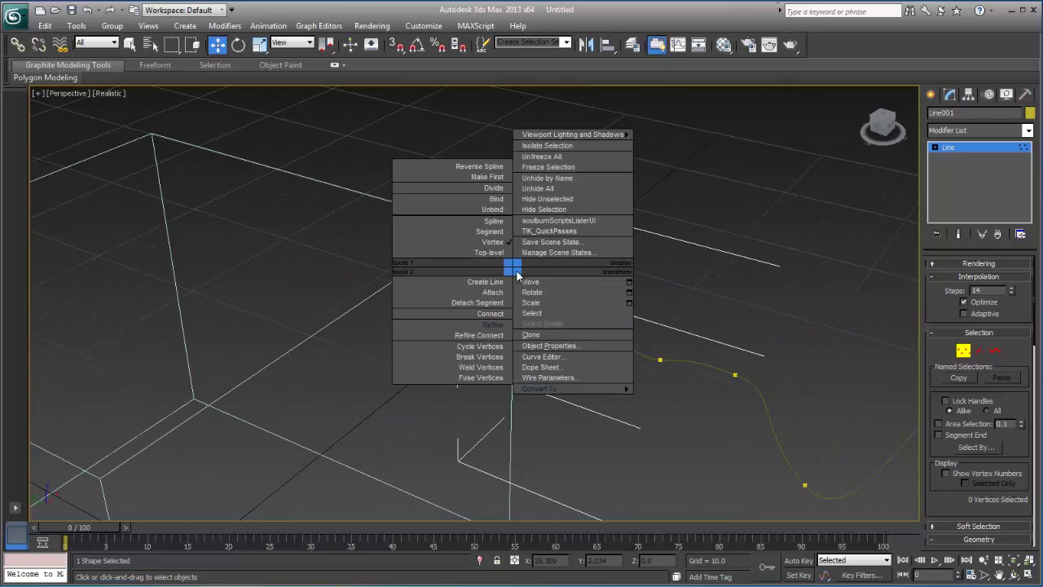
left_click(501, 251)
left_click(514, 259)
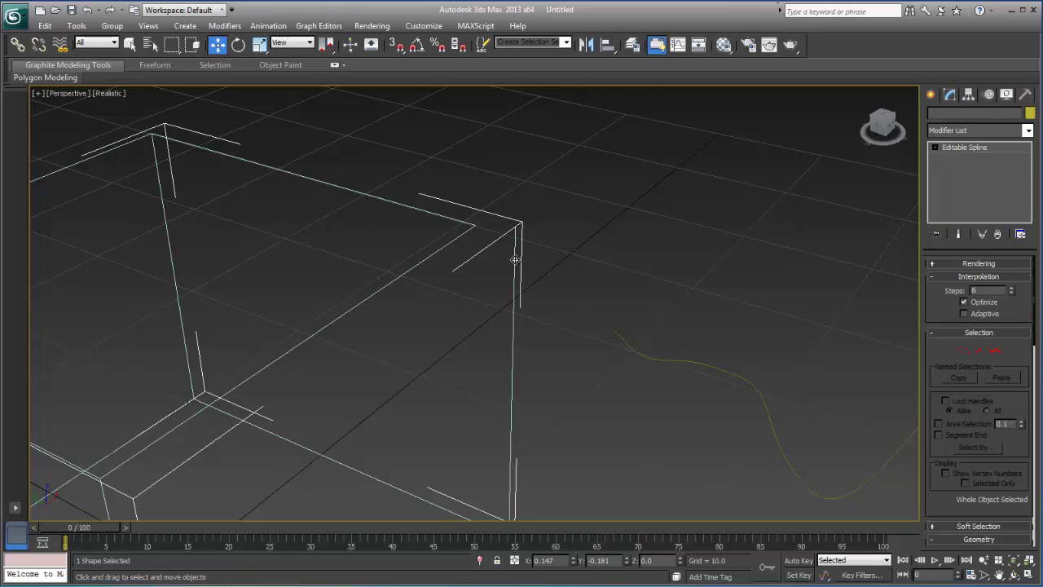
middle_click_drag(513, 253, 501, 312)
right_click(493, 304)
left_click(468, 275)
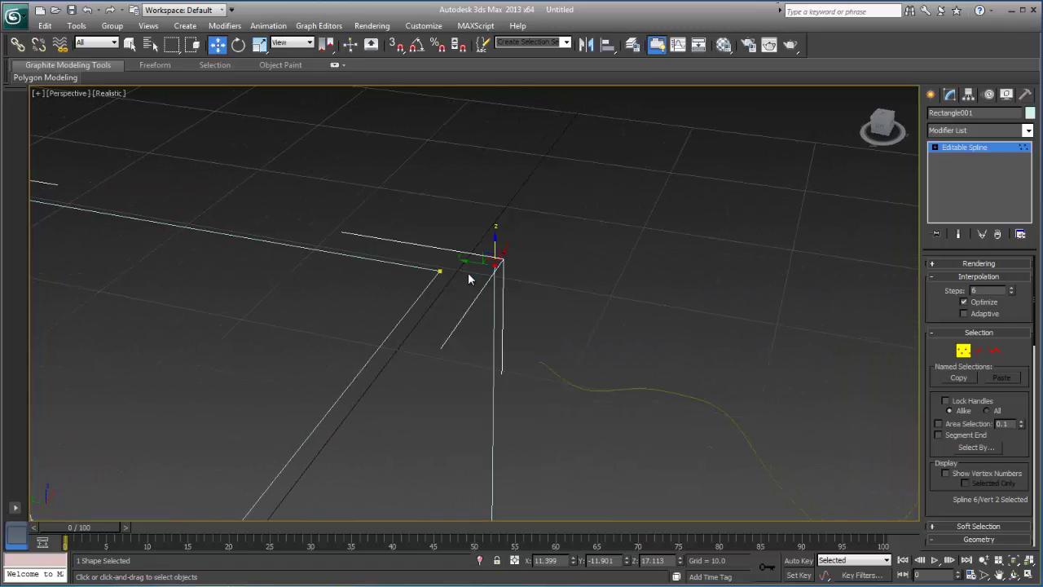
left_click(494, 263)
Enable 3D vertex snapping and move the vertical edge's upper vertex onto the top rectangle's corner vertex
middle_click_drag(670, 348, 600, 275)
right_click(595, 270)
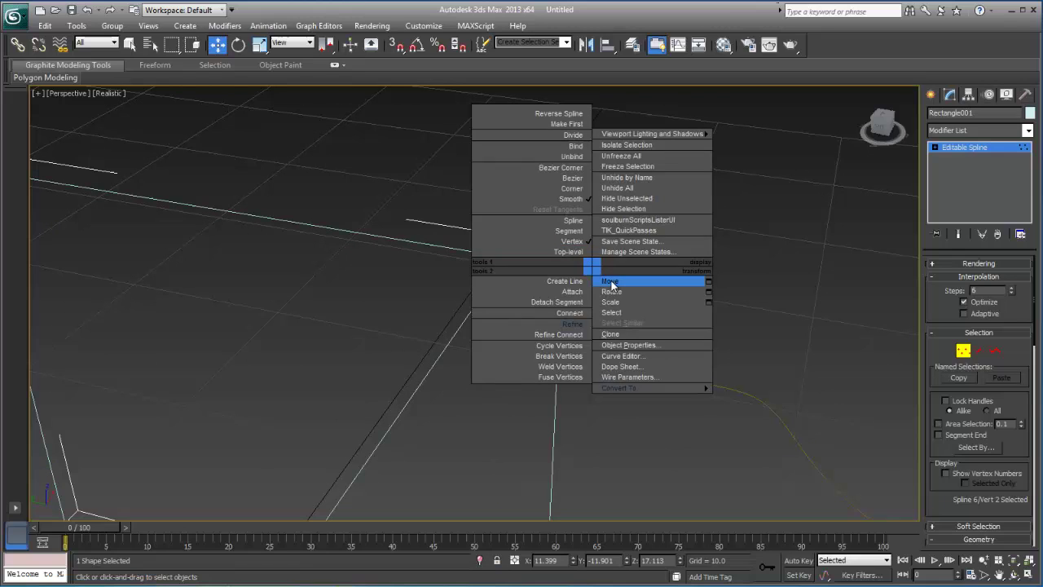
left_click(612, 282)
left_click(396, 45)
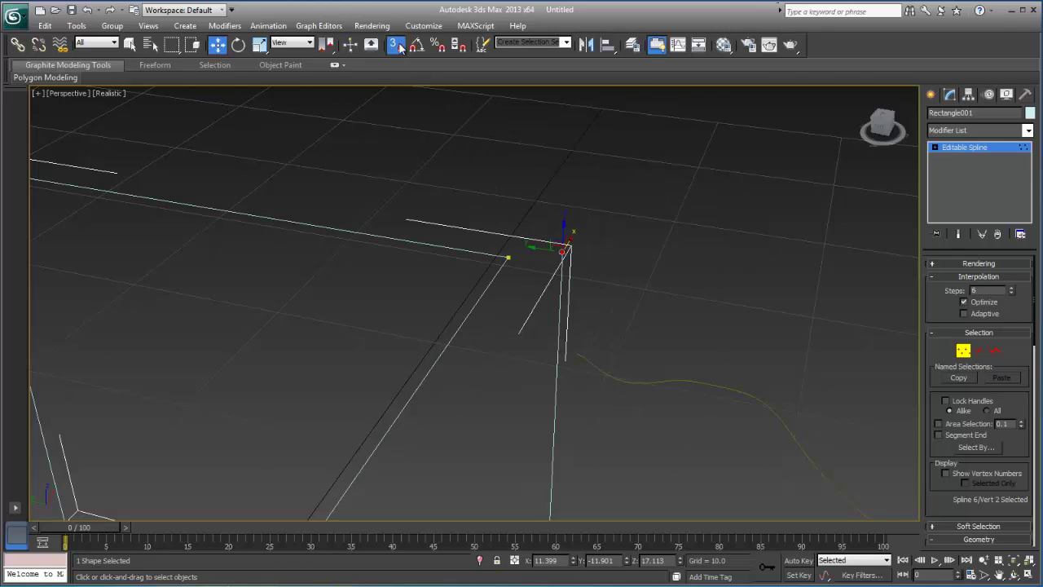
right_click(398, 45)
left_click(707, 298)
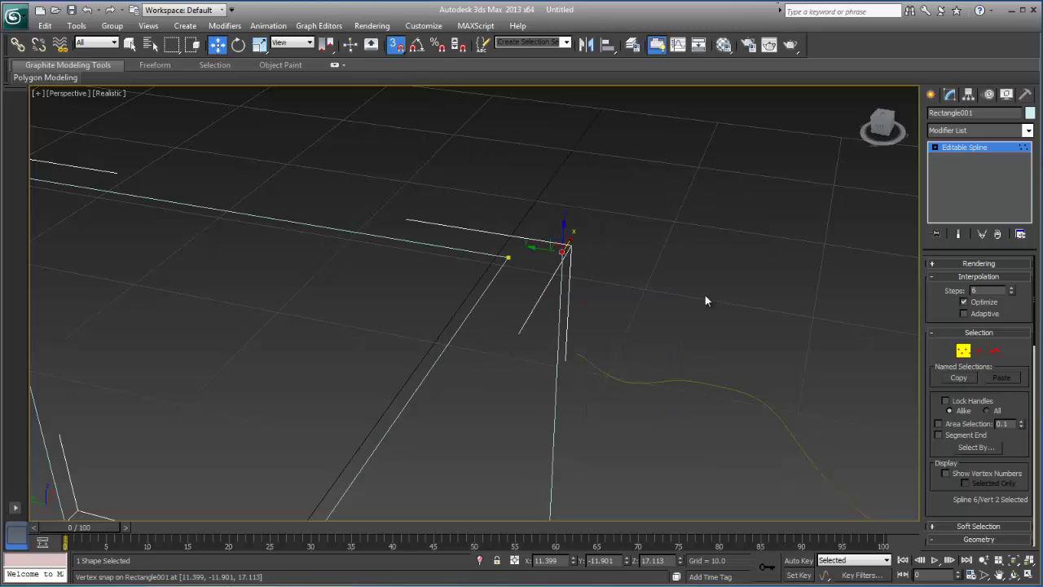
left_click_drag(563, 251, 507, 258)
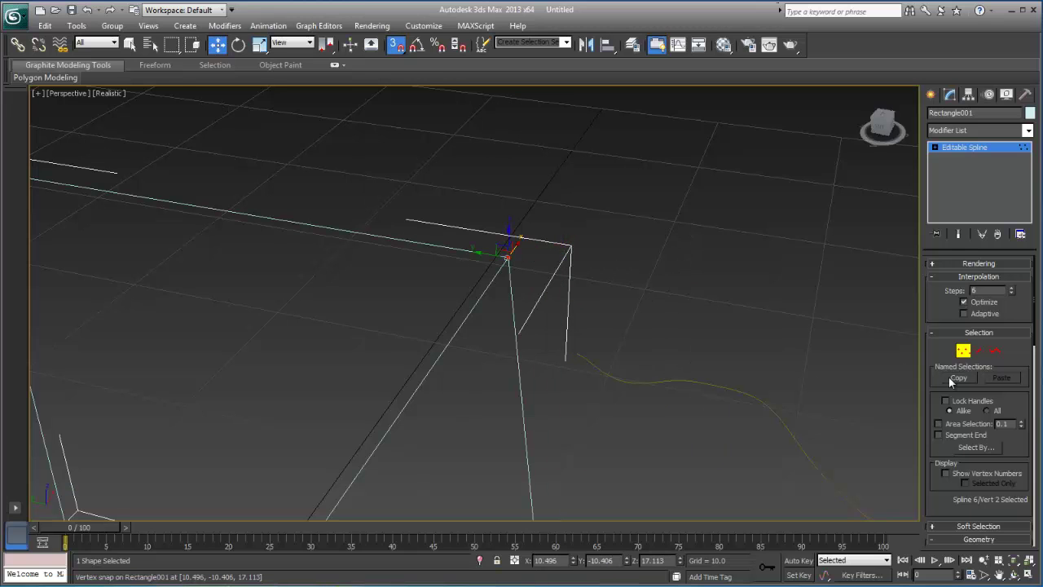
Snap the vertical edge's lower vertex onto the bottom rectangle's corner vertex
middle_click_drag(765, 331, 586, 331, "alt")
left_click_drag(536, 390, 493, 392)
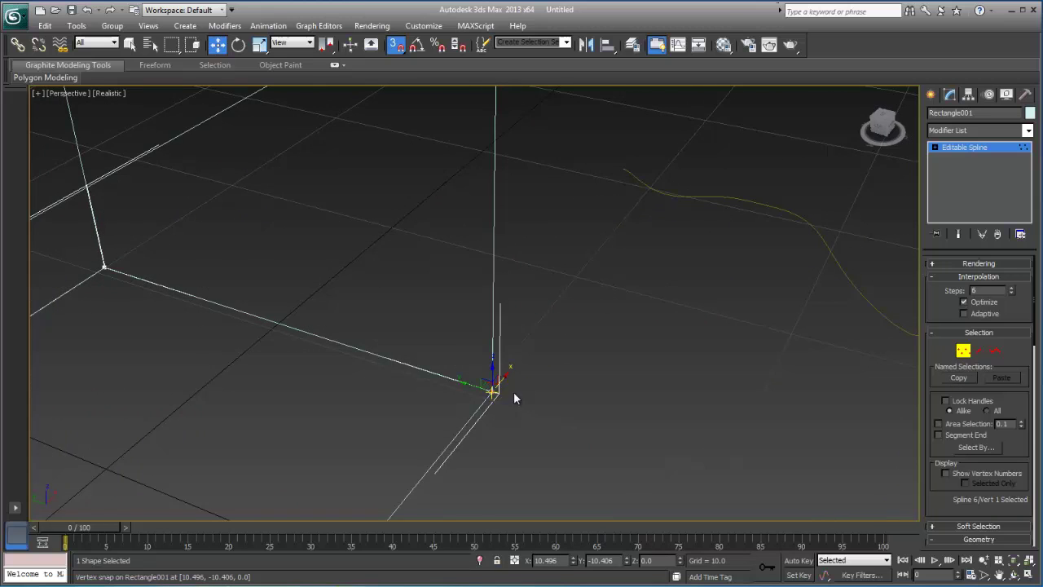
middle_click_drag(513, 391, 515, 517)
middle_click_drag(512, 456, 534, 348, "alt")
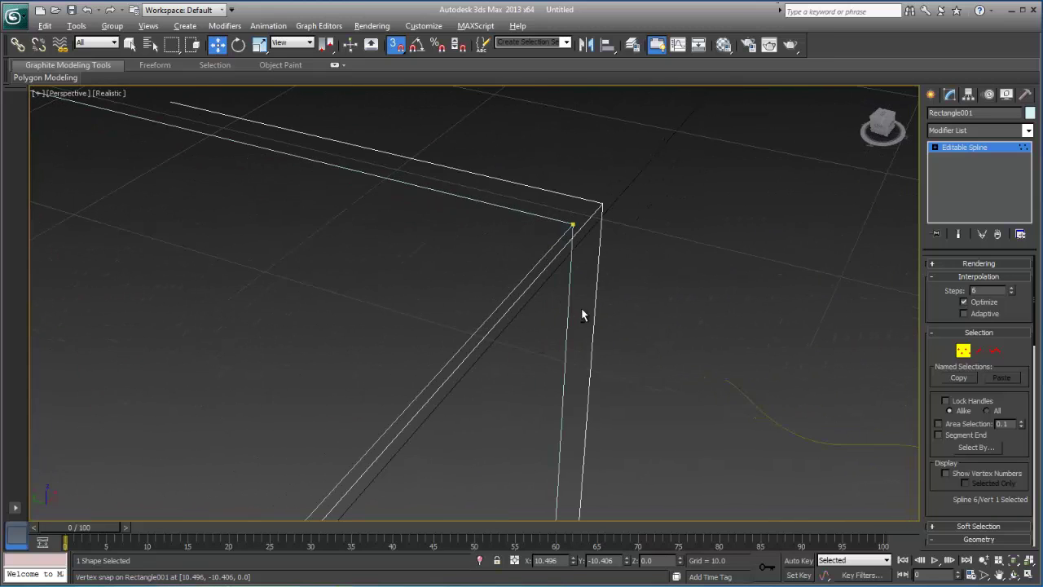
middle_click_drag(582, 314, 592, 314, "alt")
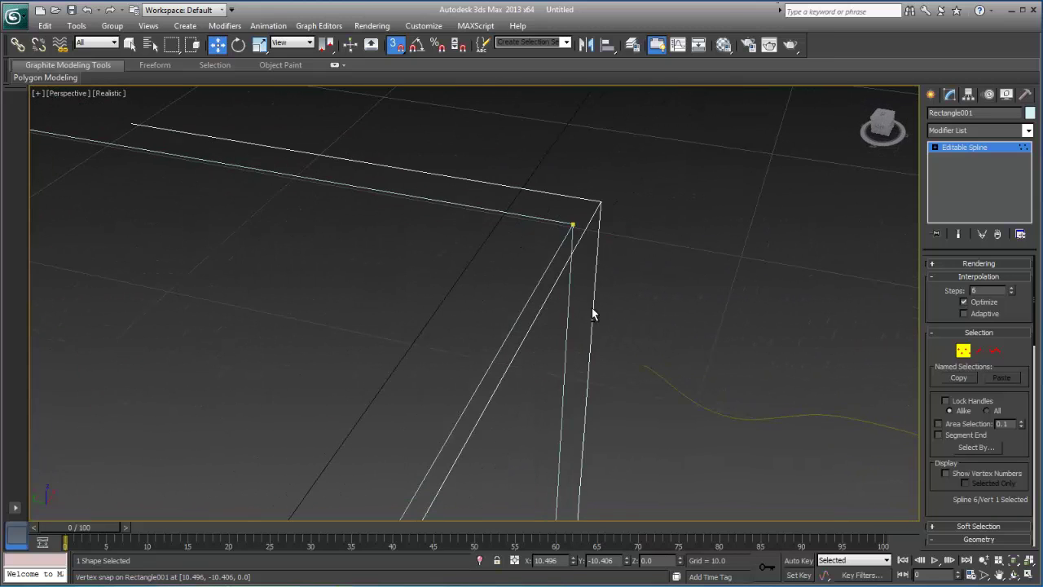
Turn off snapping, select the vertical edge's upper vertex at vertex level, and try moving it off the shared corner
left_click(964, 352)
right_click(510, 221)
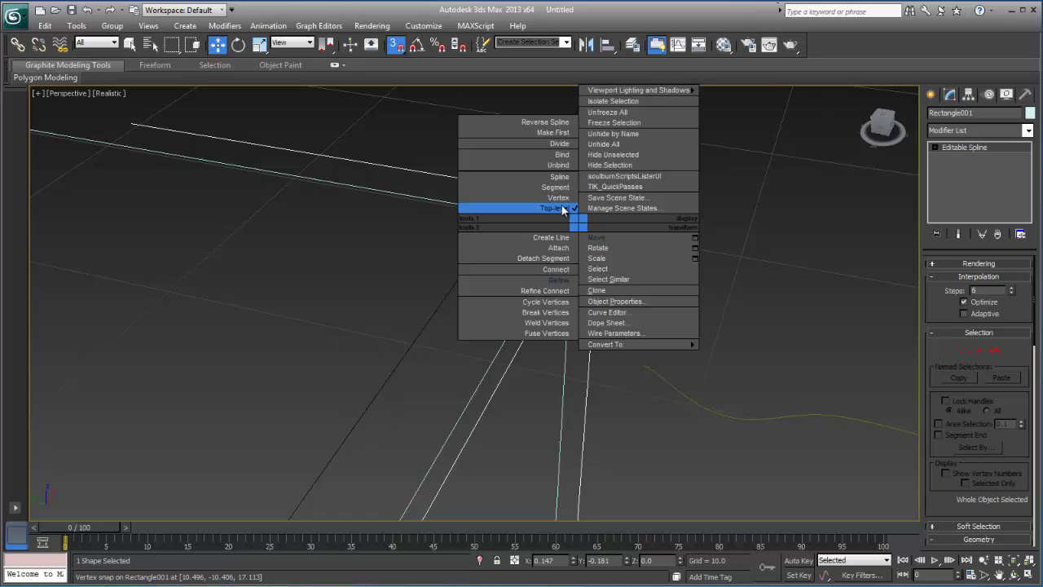
left_click(485, 198)
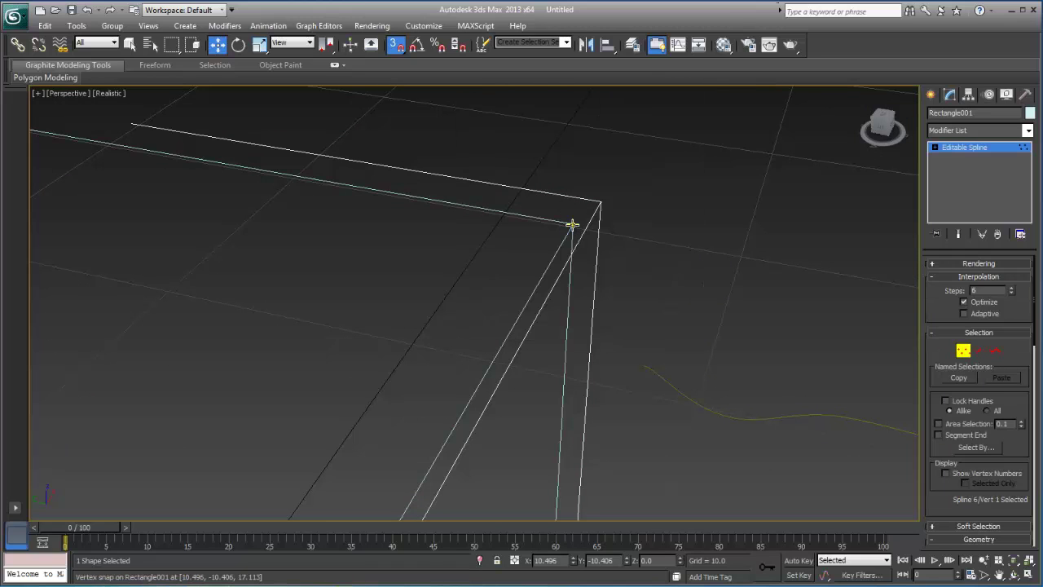
key("s")
left_click(574, 226)
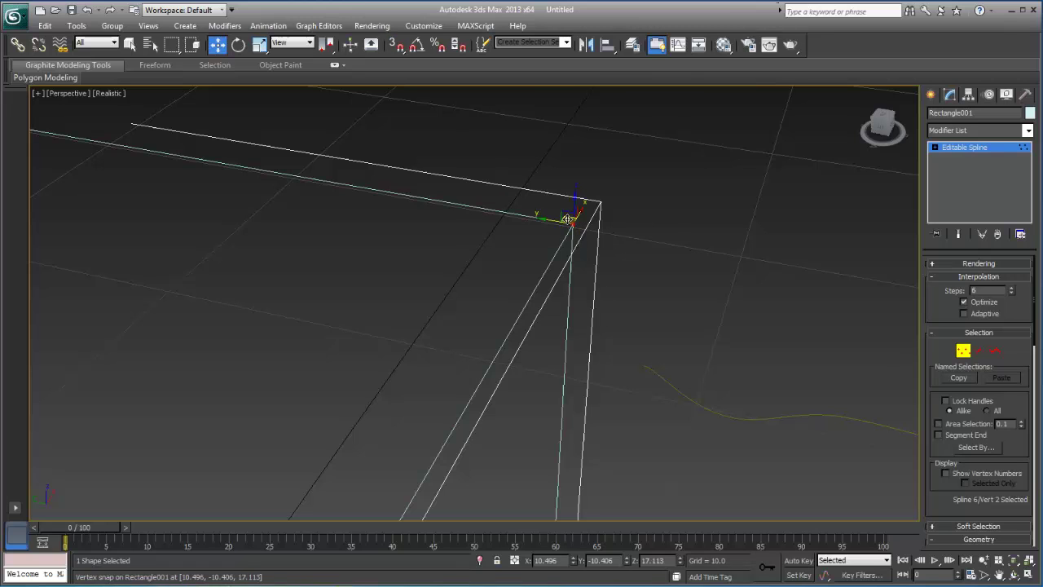
left_click_drag(567, 220, 590, 234)
right_click(590, 234)
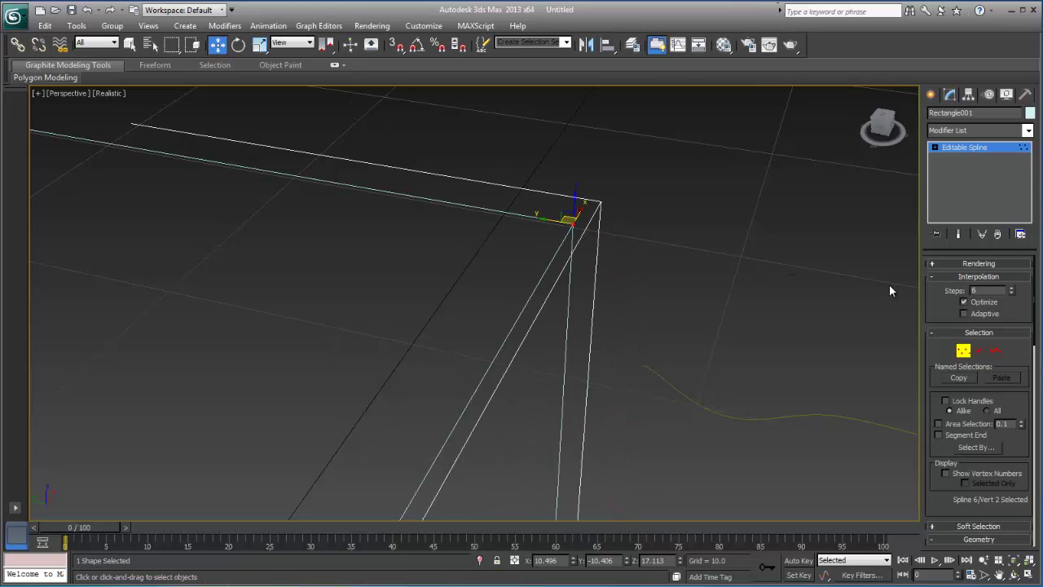
Select both coincident vertices at the top corner, try to weld them, and reselect the corner vertex to check
left_click_drag(478, 311, 481, 314)
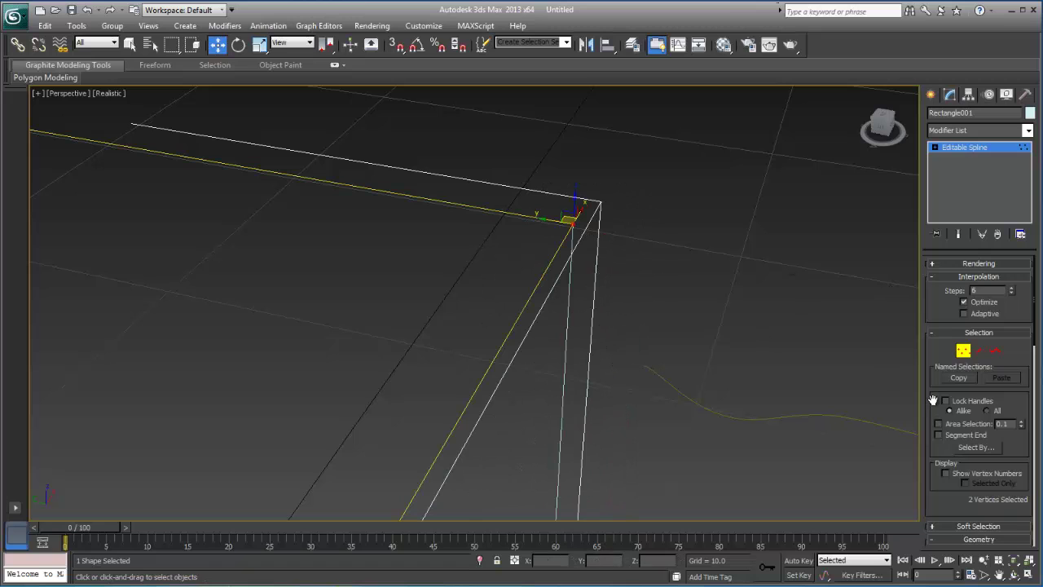
left_click_drag(933, 400, 948, 245)
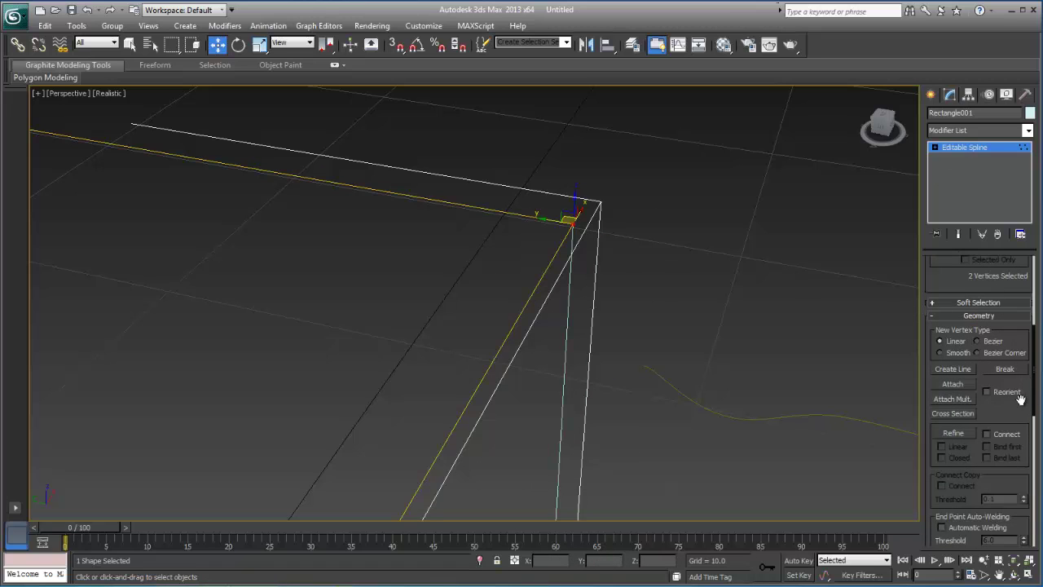
left_click_drag(1020, 397, 1001, 260)
left_click(954, 409)
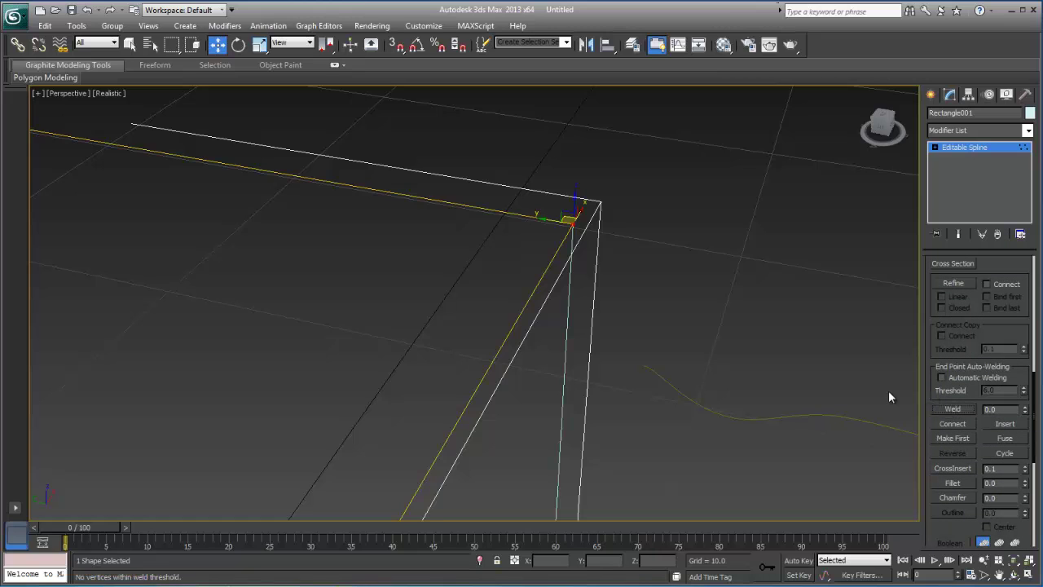
left_click(585, 254)
left_click(573, 225)
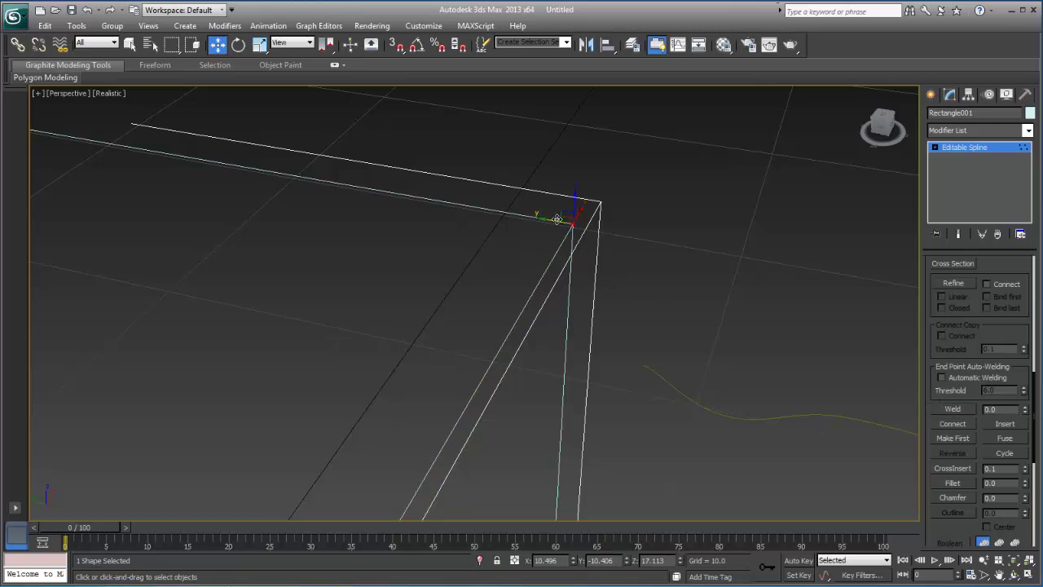
Try moving the cage's top corner vertex along the Y axis to test the weld
left_click_drag(541, 218, 559, 230)
middle_click_drag(620, 267, 594, 196)
scroll(736, 284, "down", 5)
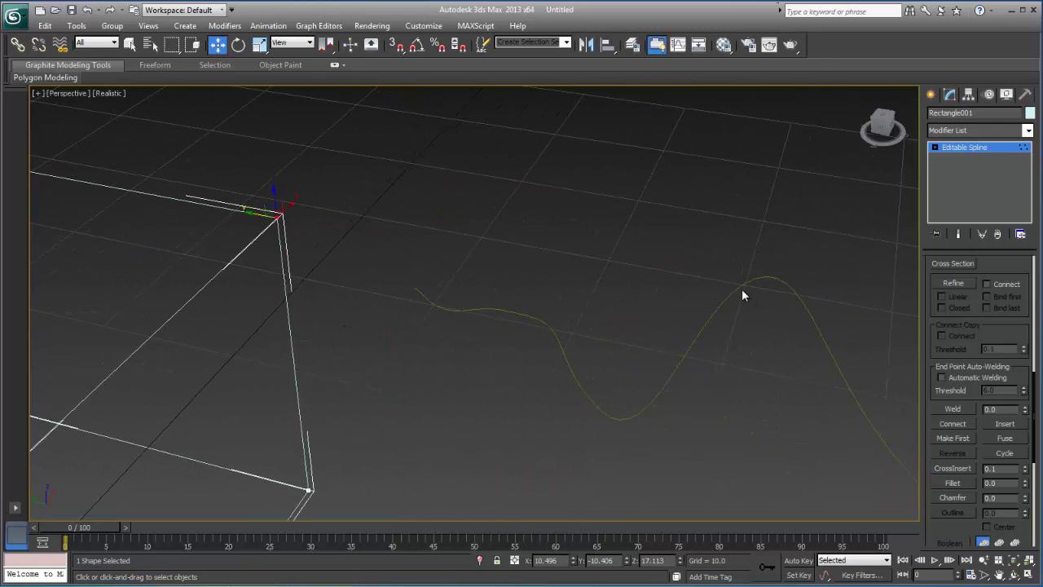
Leave the cage's vertex level, select the separate curved line, and select the vertex near its peak at vertex level
right_click(732, 294)
left_click(713, 279)
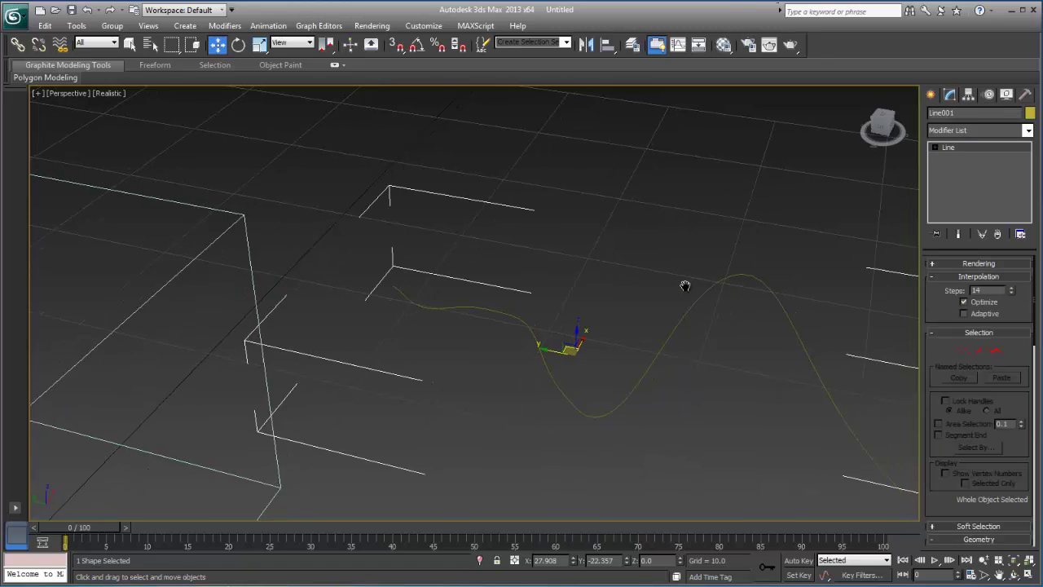
right_click(769, 307)
left_click(747, 281)
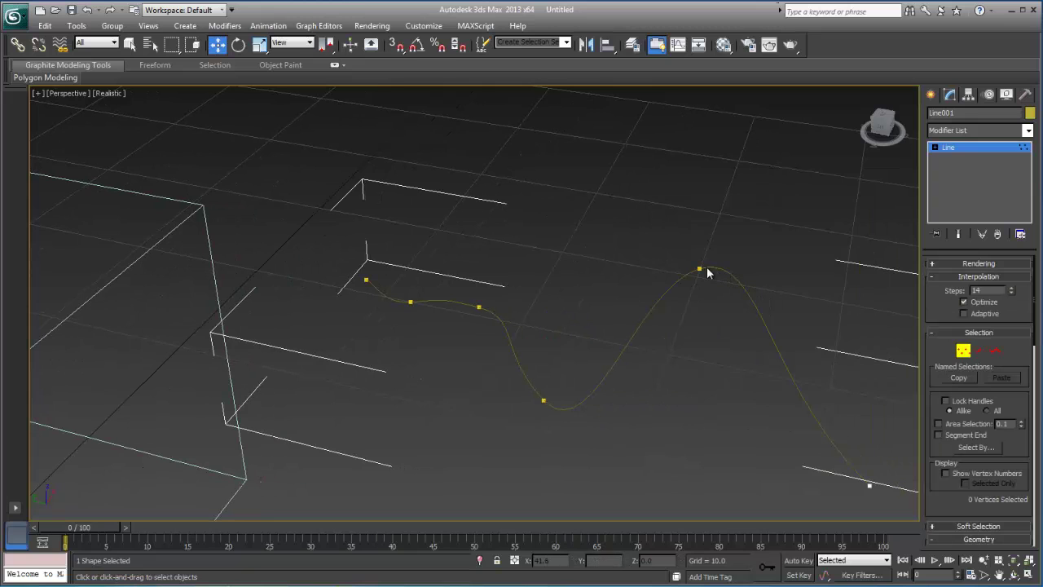
left_click(700, 269)
Examine the continuous curve between its vertices, and select the line's first vertex to inspect its tangent handles
middle_click_drag(700, 269, 752, 341, "alt")
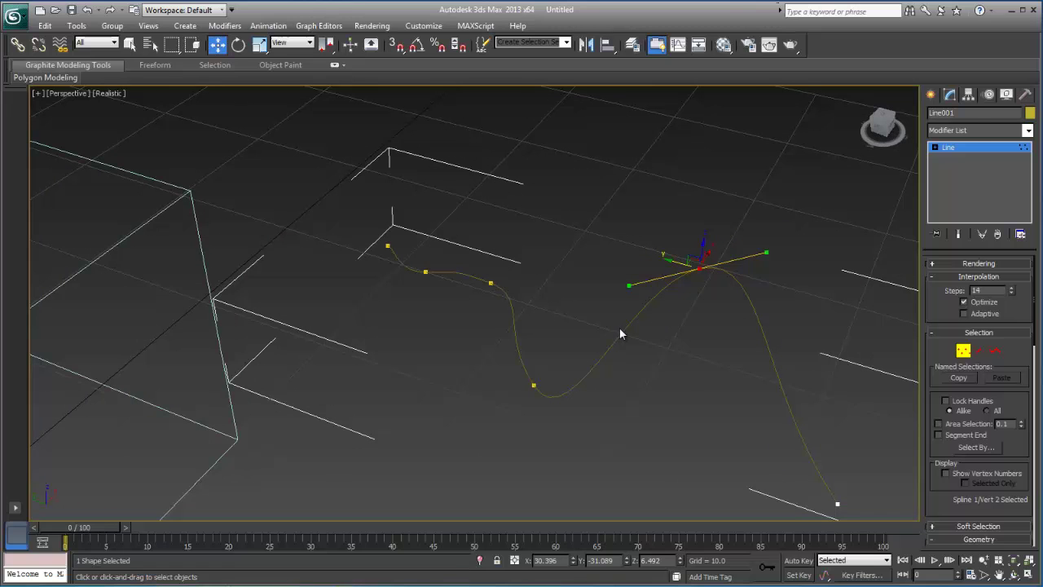
middle_click_drag(710, 310, 584, 342)
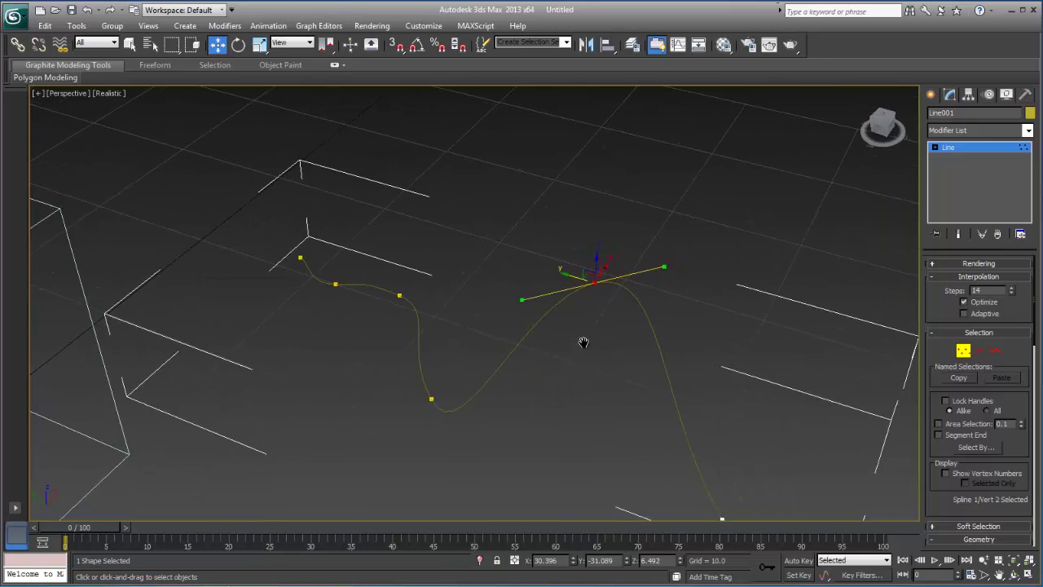
scroll(582, 345, "up", 3)
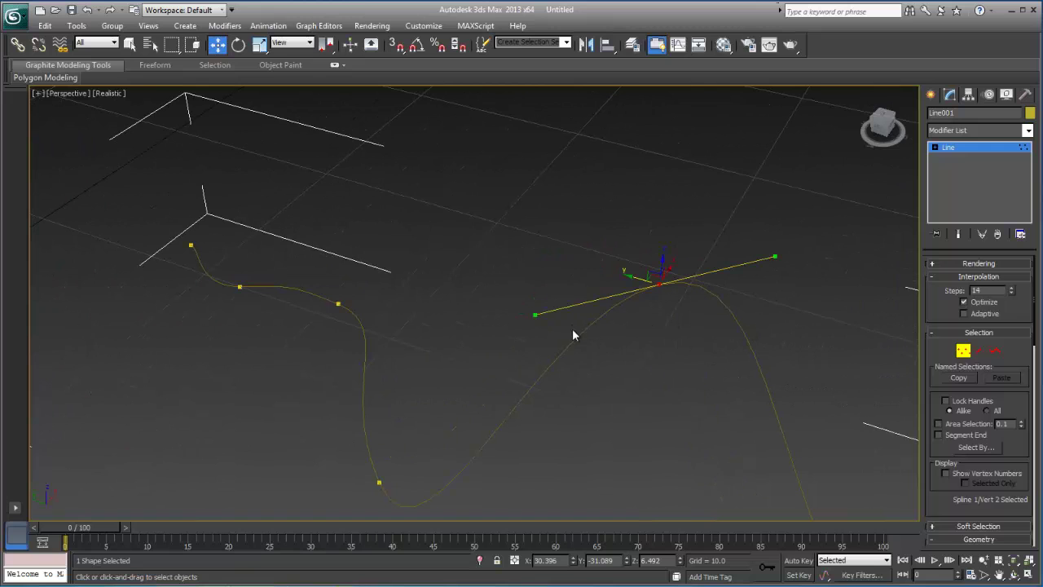
scroll(683, 340, "up", 1)
scroll(702, 330, "down", 1)
middle_click_drag(707, 348, 574, 184)
middle_click_drag(760, 496, 651, 325)
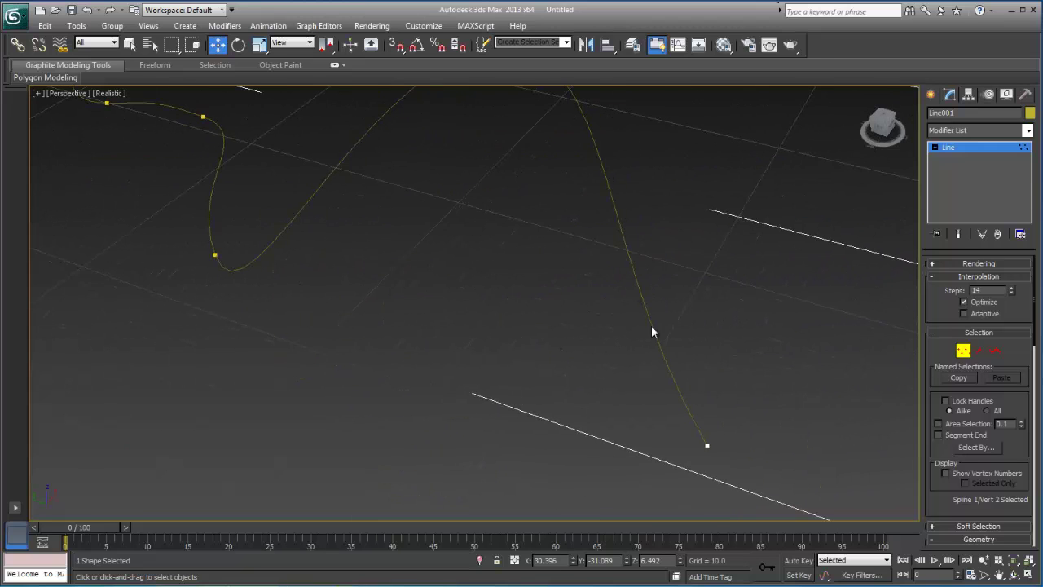
left_click(711, 445)
scroll(736, 447, "down", 2)
middle_click_drag(750, 453, 765, 458)
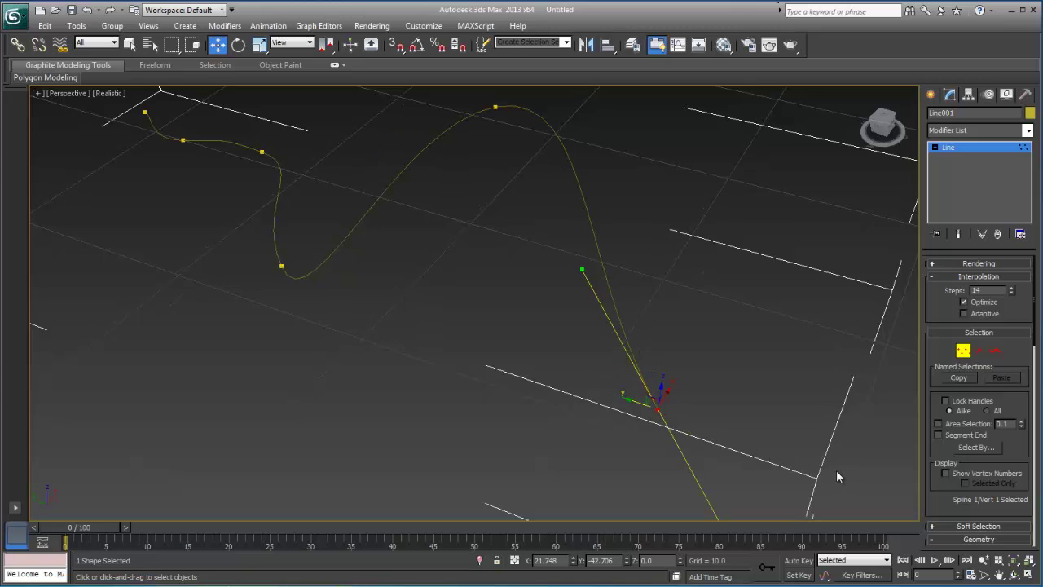
middle_click_drag(665, 407, 695, 402)
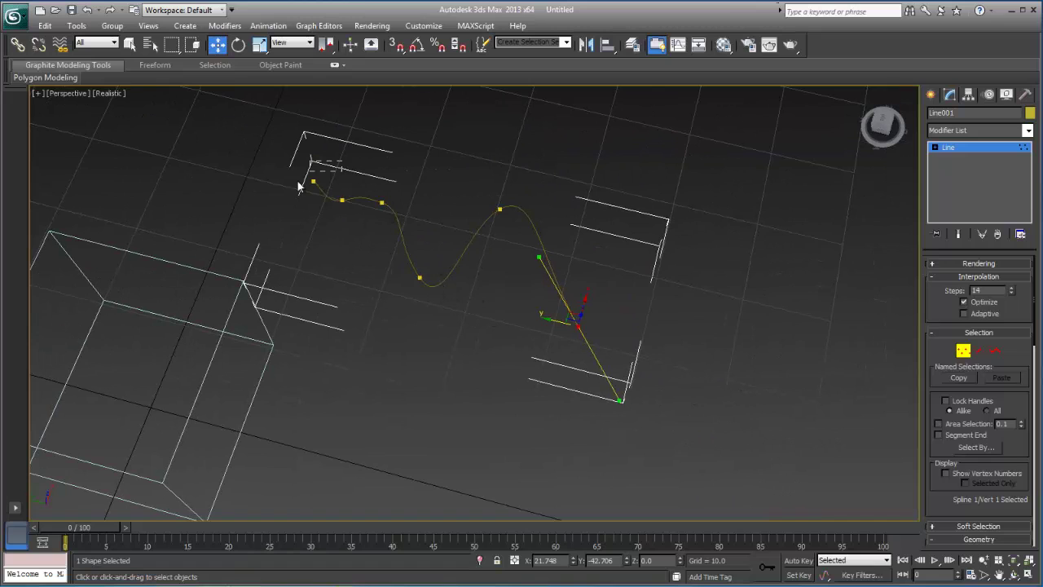
Select the vertex at the line's opposite end and move it close to the first vertex
left_click_drag(298, 186, 296, 190)
middle_click_drag(304, 168, 312, 191, "alt")
left_click_drag(303, 171, 600, 256)
middle_click_drag(601, 256, 513, 343, "alt")
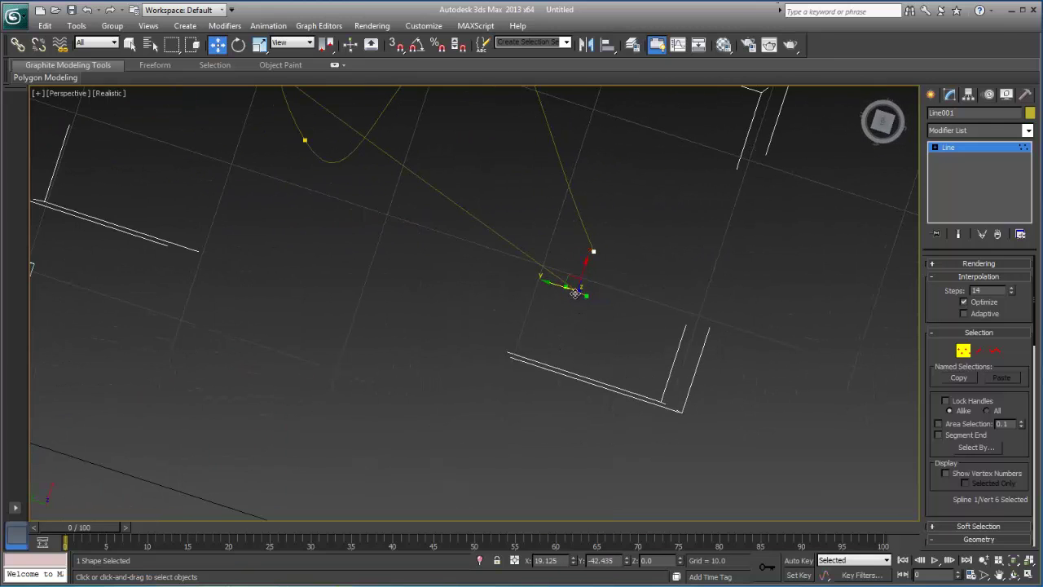
Enable 3D snapping, snap the end vertex onto the line's first vertex with Automatic Welding on, and reselect the joined vertex
left_click(396, 47)
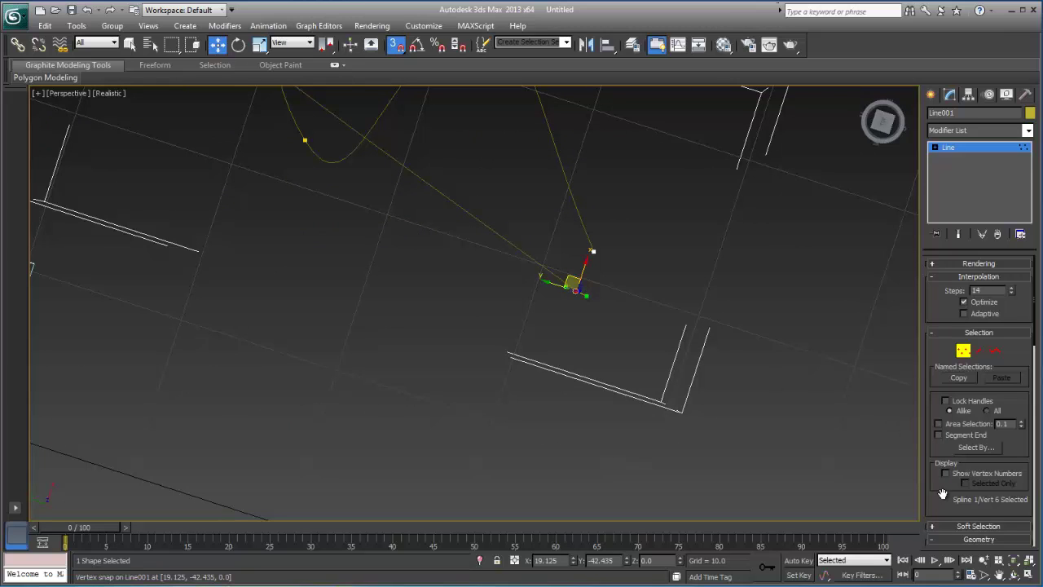
scroll(946, 362, "down", 5)
left_click_drag(946, 362, 950, 235)
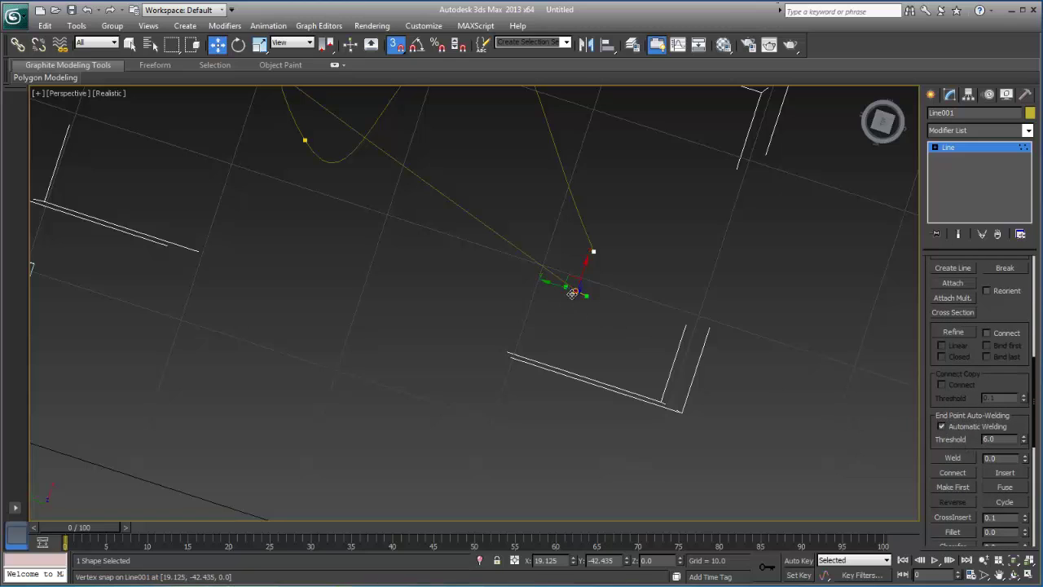
left_click_drag(575, 292, 594, 252)
middle_click_drag(588, 310, 585, 376)
left_click_drag(630, 298, 577, 369)
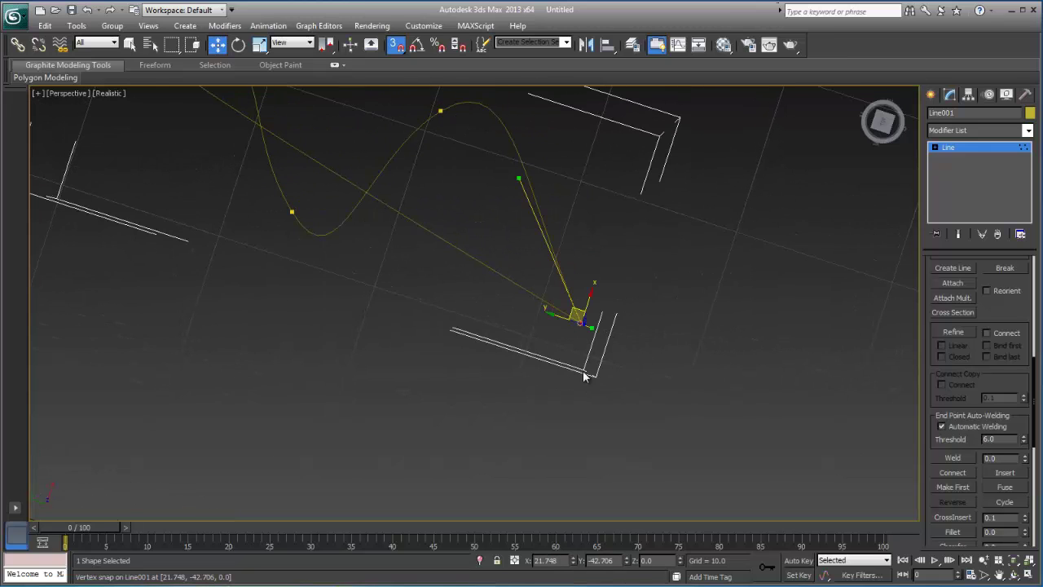
scroll(991, 313, "up", 5)
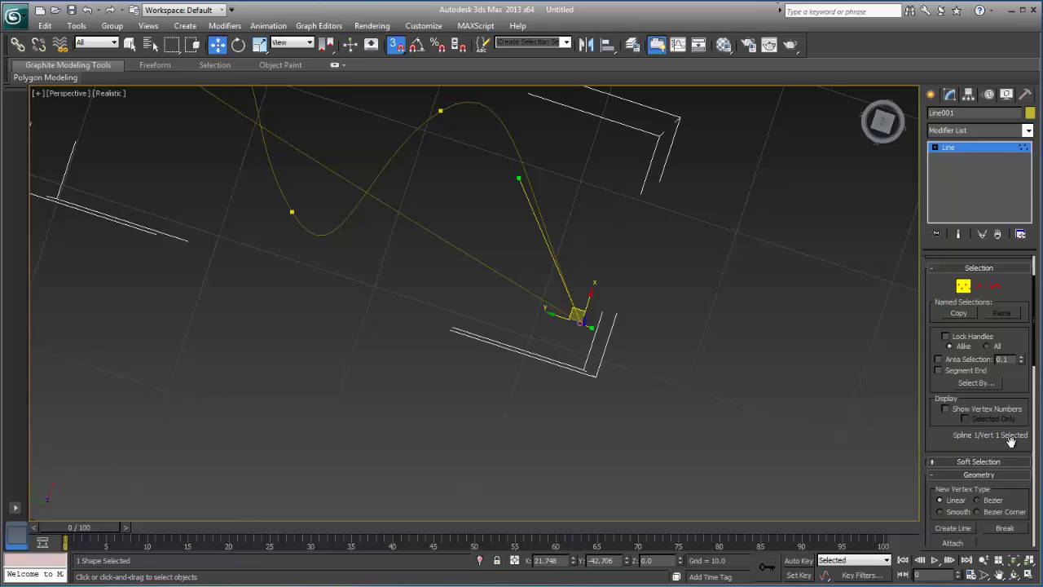
Change the joined vertex to Smooth, switch it to Bezier, and adjust its tangent handle
right_click(584, 329)
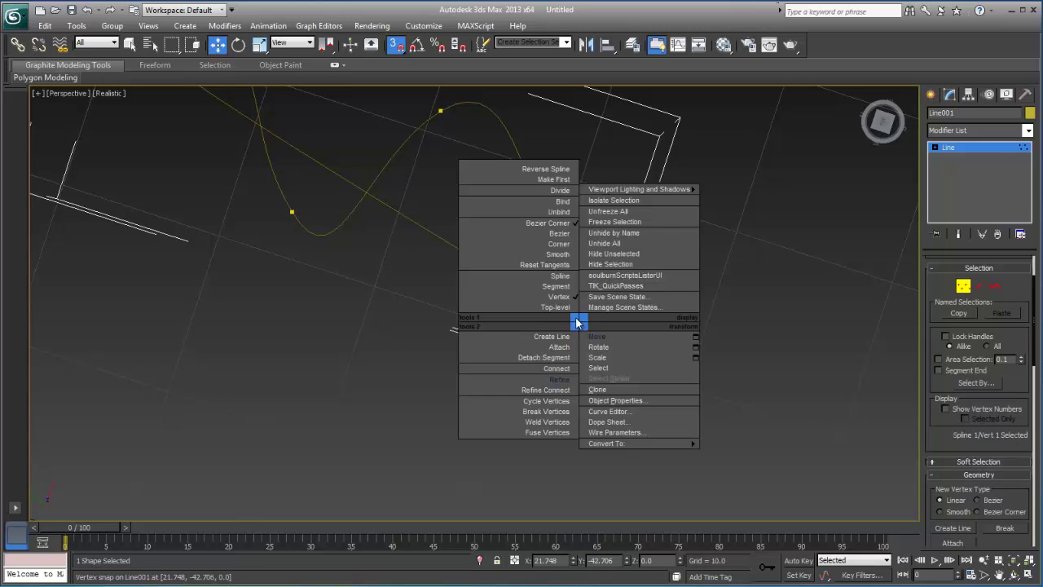
left_click(562, 245)
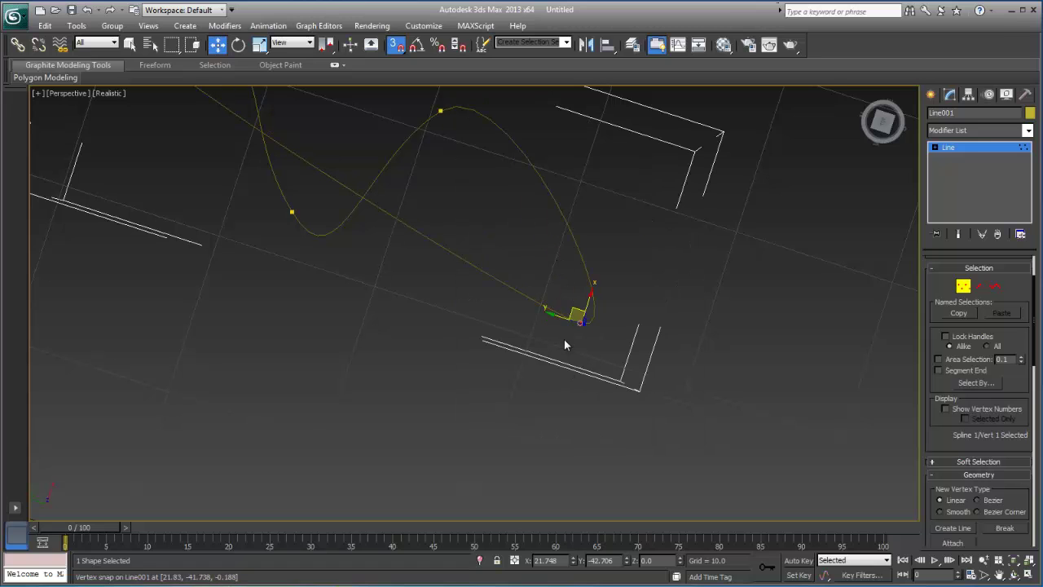
right_click(573, 314)
left_click(554, 233)
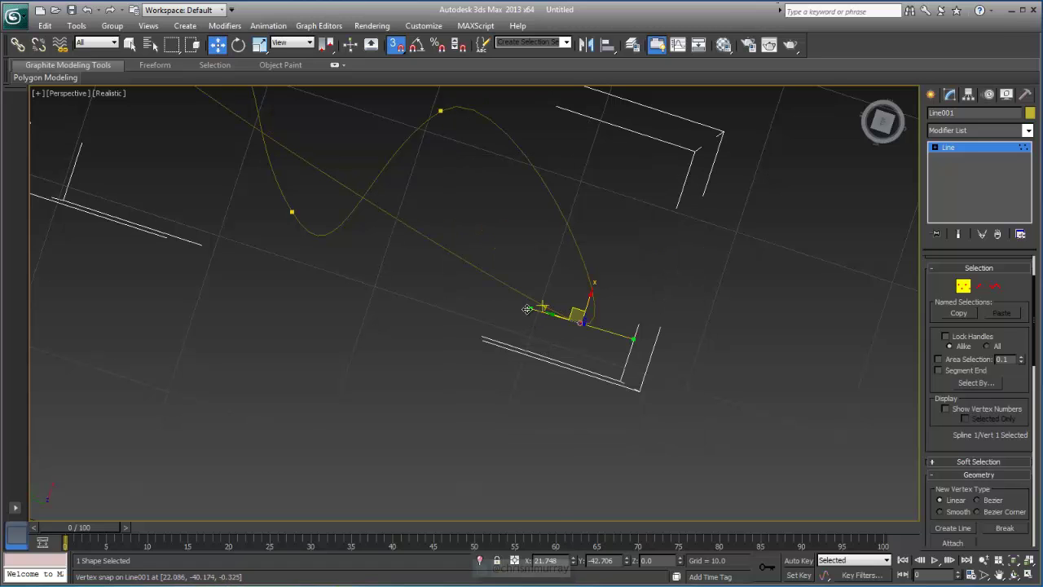
left_click_drag(530, 309, 561, 351)
Select the vertex near the curve's peak and examine the closed line's shape and tangent handles from several angles
middle_click_drag(560, 351, 524, 273, "alt")
left_click_drag(524, 273, 505, 304)
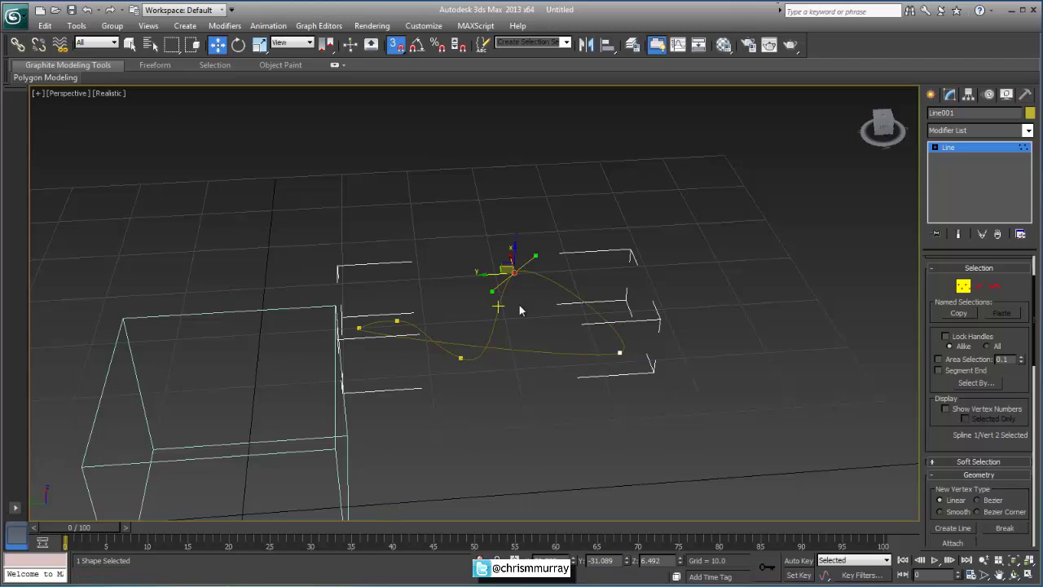
middle_click_drag(519, 305, 525, 296, "alt")
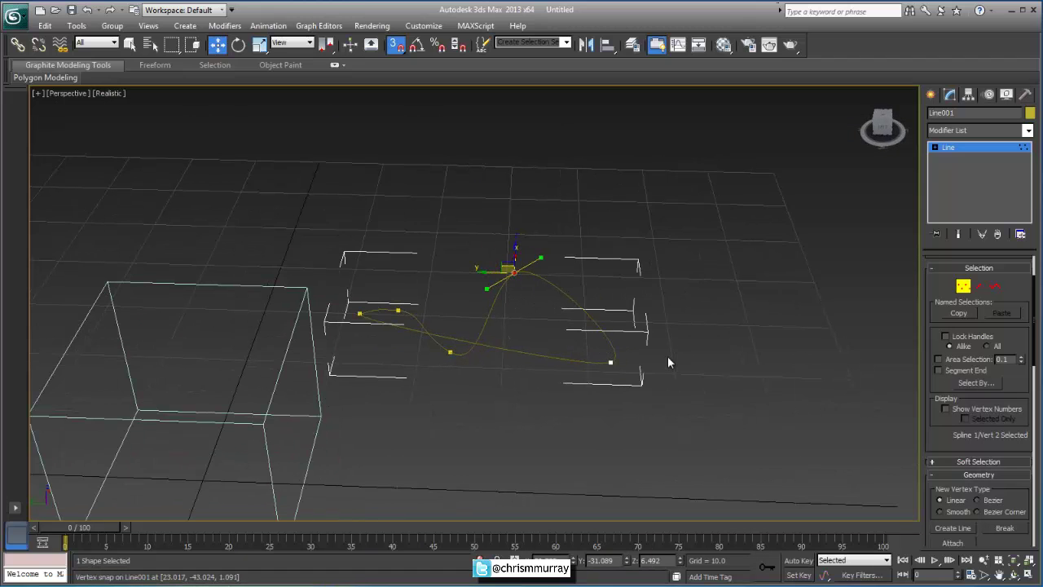
scroll(514, 272, "up", 4)
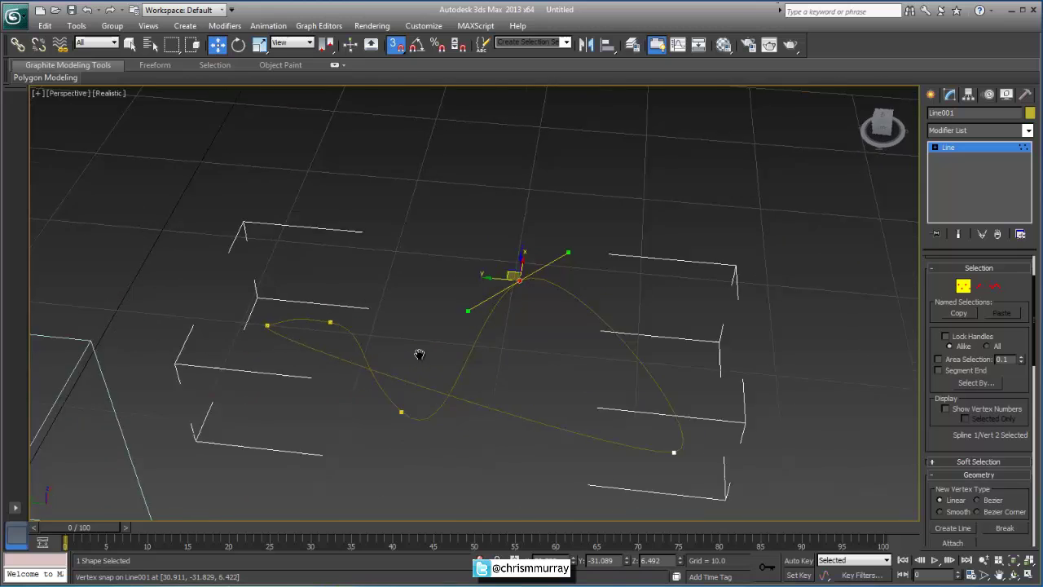
middle_click_drag(419, 355, 370, 383)
scroll(456, 361, "up", 3)
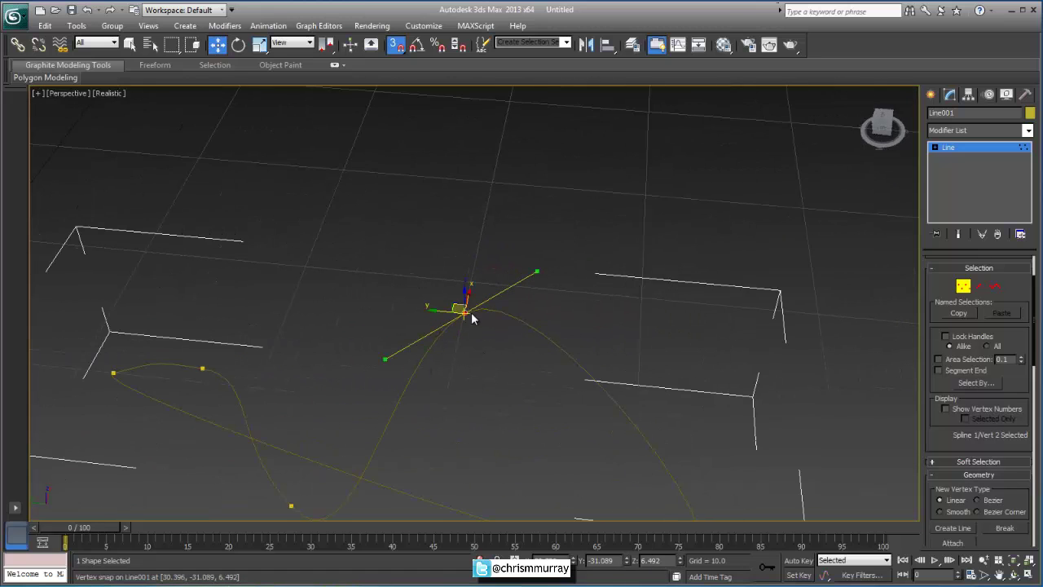
mouse_move(467, 332)
middle_mouse_down("alt")
mouse_move(484, 334)
mouse_move(479, 316)
middle_mouse_up("alt")
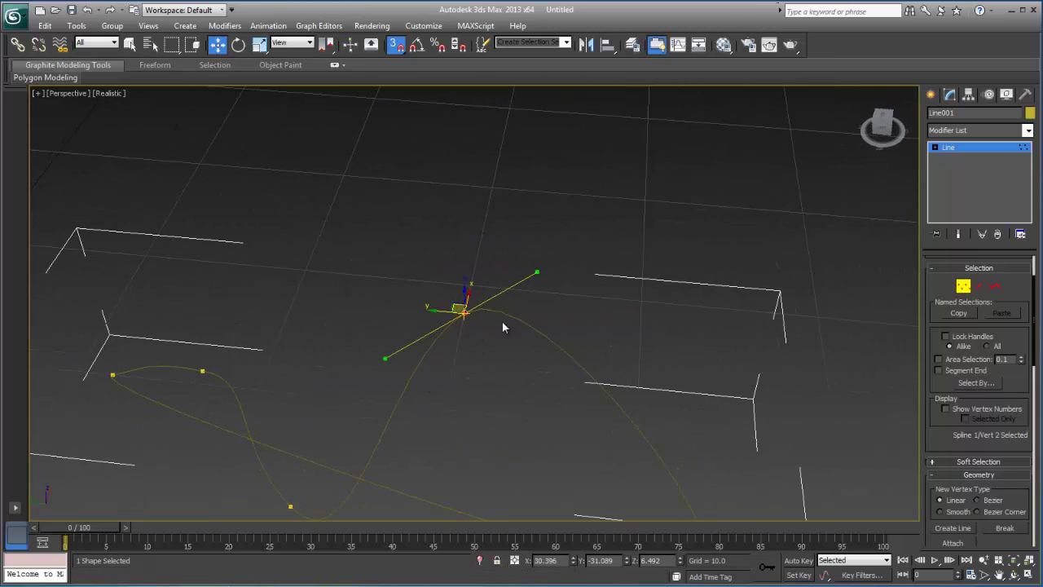
middle_click_drag(583, 303, 624, 262)
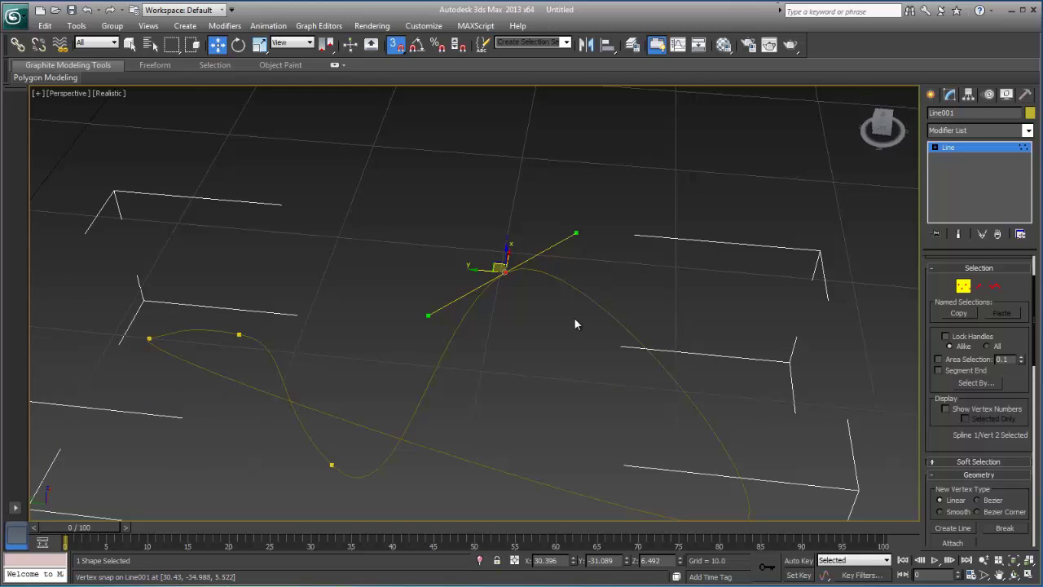
middle_click_drag(575, 324, 571, 359, "alt")
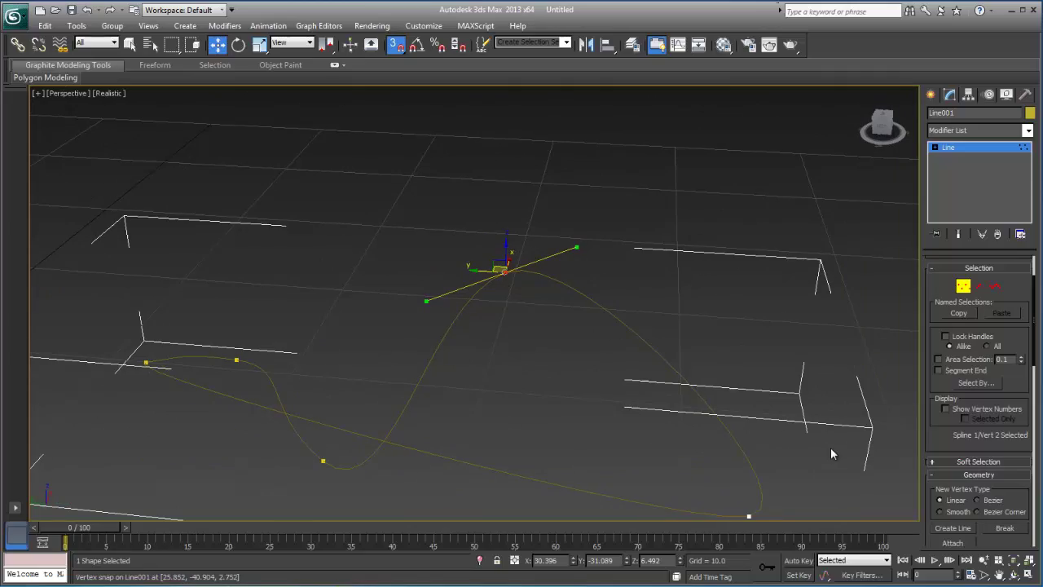